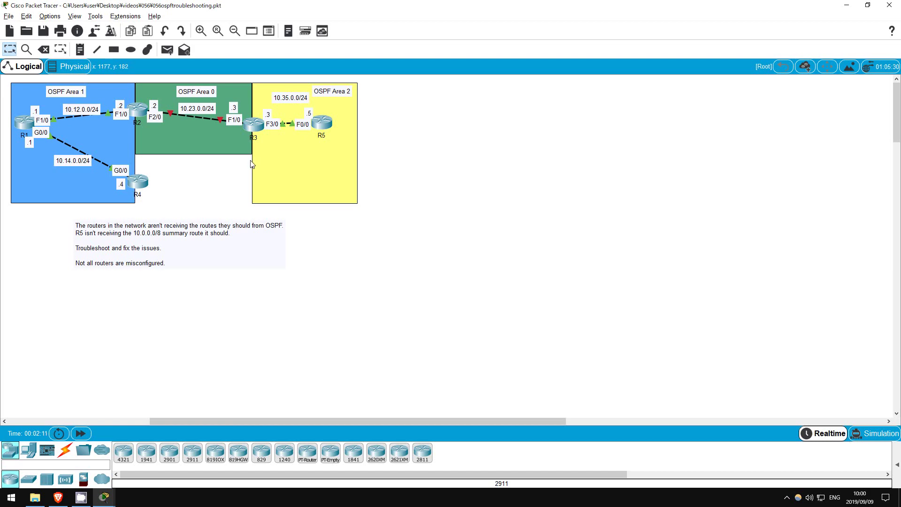
On R1, enter privileged mode and list OSPF neighbors, showing 2.2.2.2 as FULL/DR
{"action": "left_click", "coordinate": [24, 123]}
{"action": "key", "text": "Return"}
{"action": "type", "text": "en"}
{"action": "key", "text": "Return"}
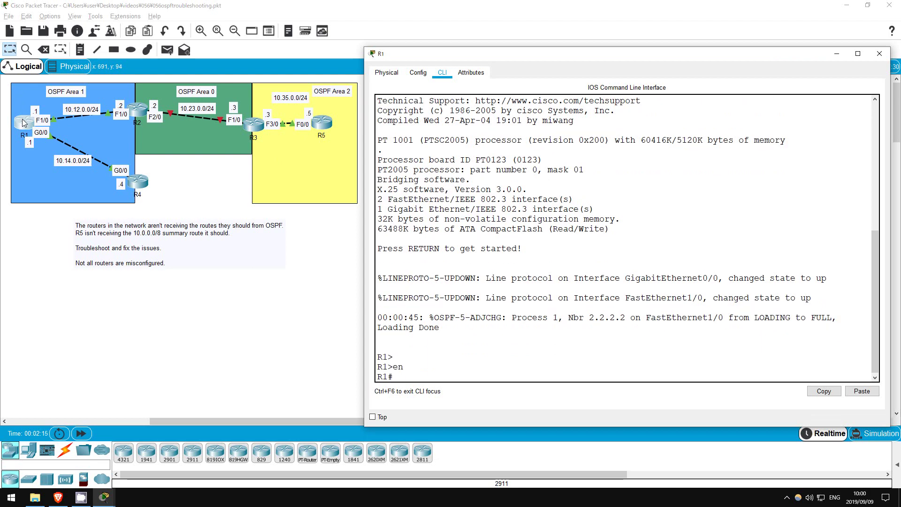
{"action": "type", "text": "sh ip ospf neigh"}
{"action": "key", "text": "Return"}
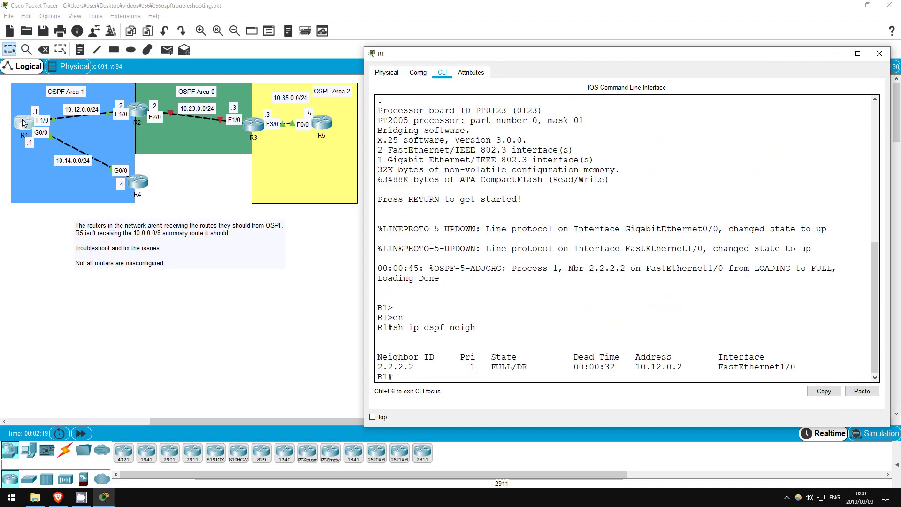
{"action": "left_click_drag", "start_coordinate": [378, 367], "coordinate": [424, 367]}
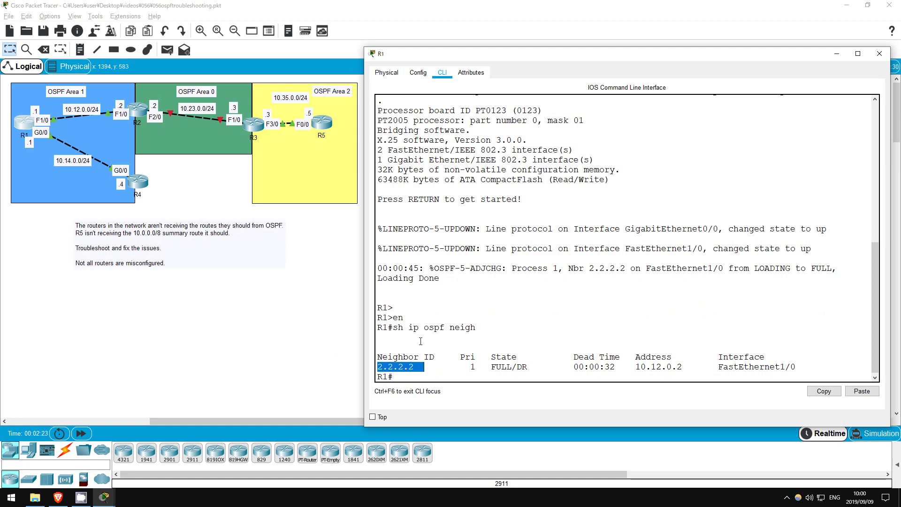
{"action": "left_click", "coordinate": [425, 368]}
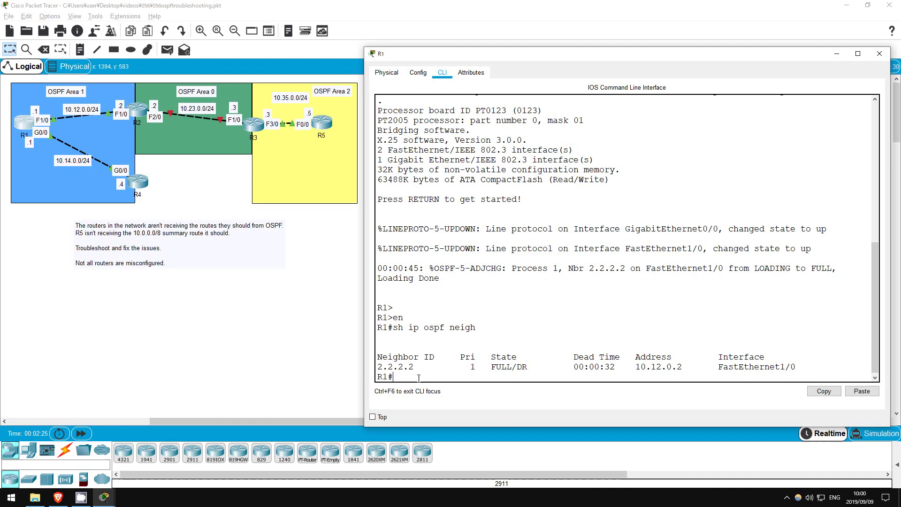
Show R1's routing protocols, noting area 1 networks 10.14.0.0 and 10.12.0.0
{"action": "type", "text": "sh ip proto"}
{"action": "key", "text": "Return"}
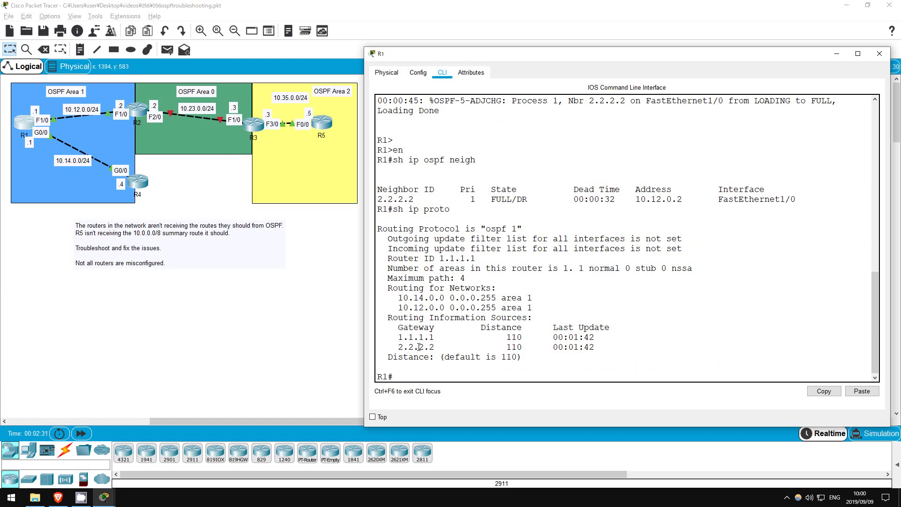
{"action": "left_click_drag", "start_coordinate": [398, 297], "coordinate": [536, 309]}
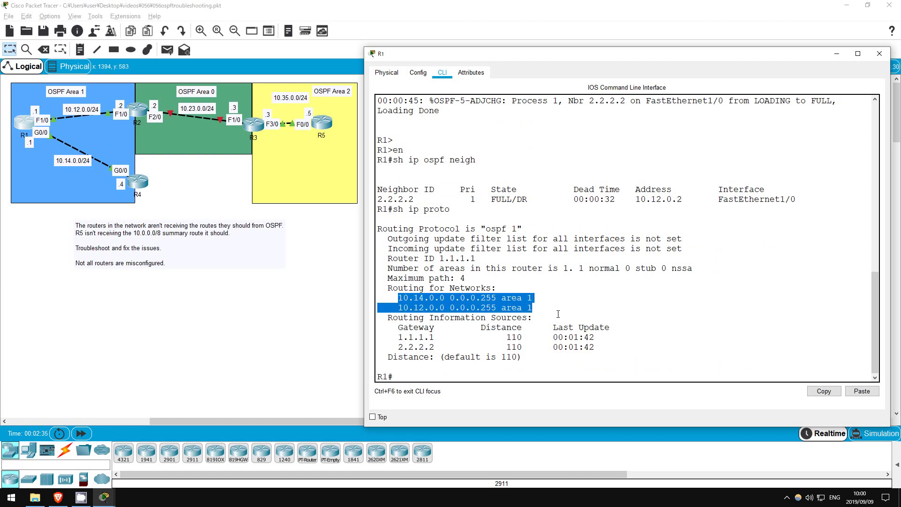
{"action": "left_click", "coordinate": [558, 314]}
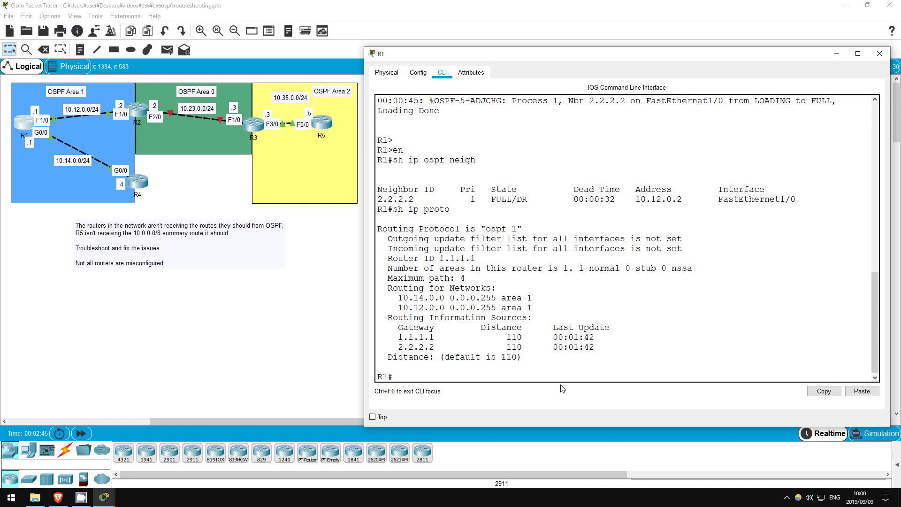
Enable R2 and view its routing table, noting the sole OSPF route 10.14.0.0 via 10.12.0.1
{"action": "left_click", "coordinate": [137, 112]}
{"action": "key", "text": "Return"}
{"action": "key", "text": "Return"}
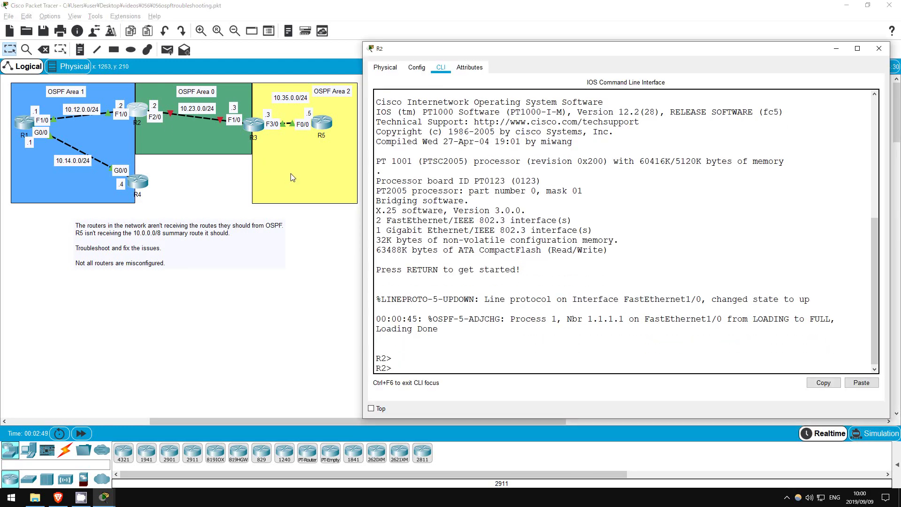
{"action": "type", "text": "en"}
{"action": "key", "text": "Return"}
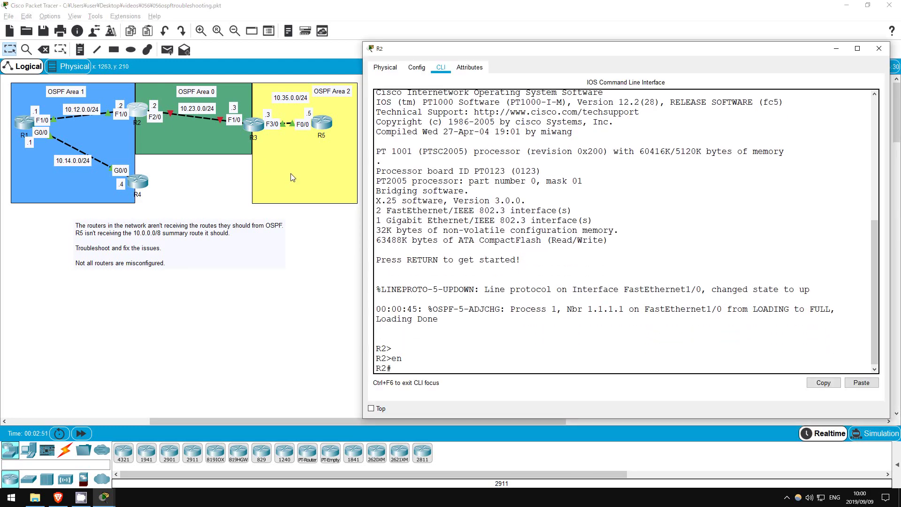
{"action": "type", "text": "sh ip ro"}
{"action": "key", "text": "Return"}
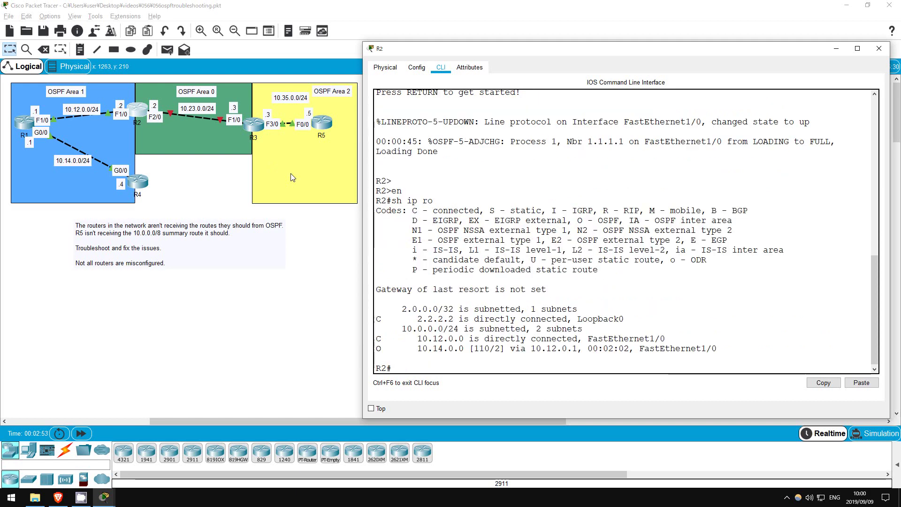
{"action": "left_click_drag", "start_coordinate": [413, 308], "coordinate": [593, 352]}
{"action": "left_click", "coordinate": [470, 370]}
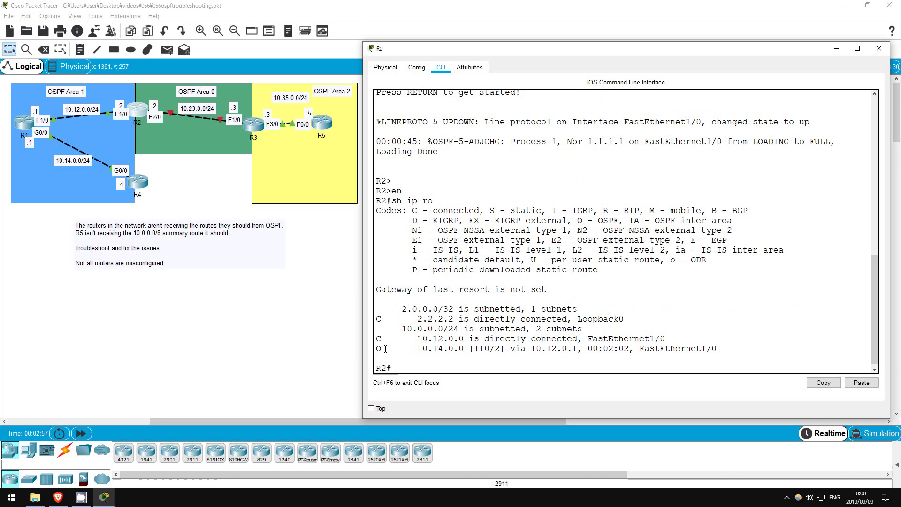
{"action": "left_click_drag", "start_coordinate": [378, 348], "coordinate": [736, 348]}
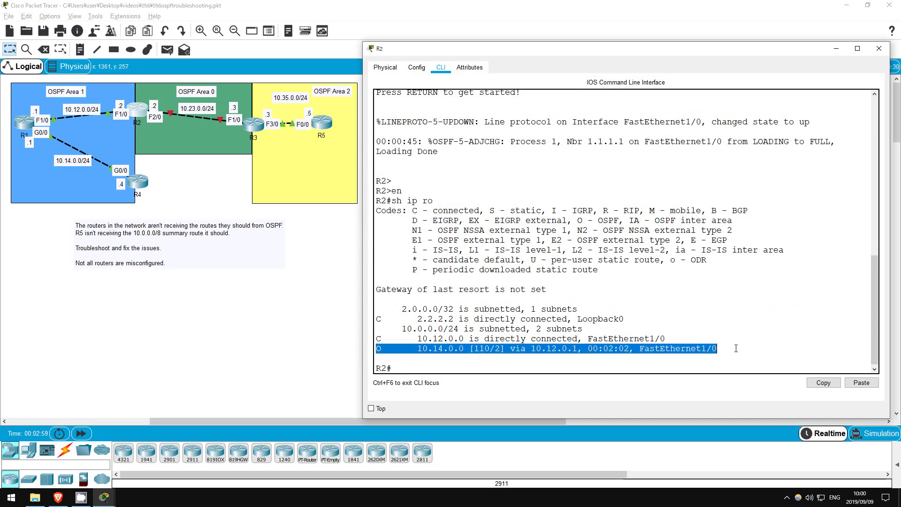
{"action": "left_click", "coordinate": [459, 365]}
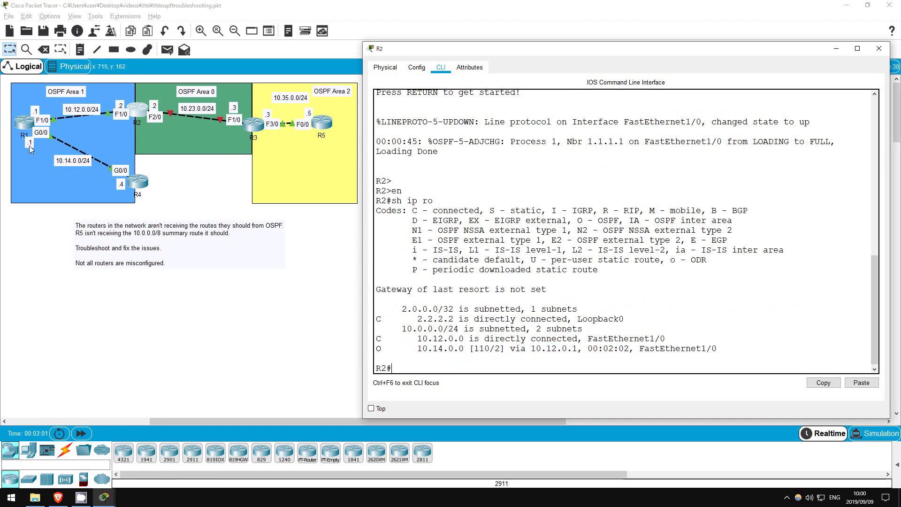
In R1's OSPF process 1, advertise loopback 1.1.1.1 0.0.0.0 in area 1
{"action": "left_click", "coordinate": [22, 120]}
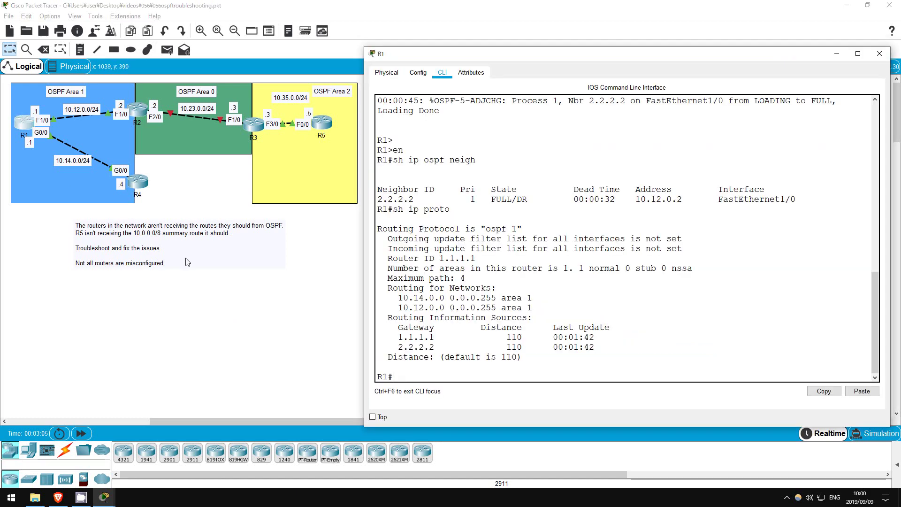
{"action": "type", "text": "conf t"}
{"action": "key", "text": "Return"}
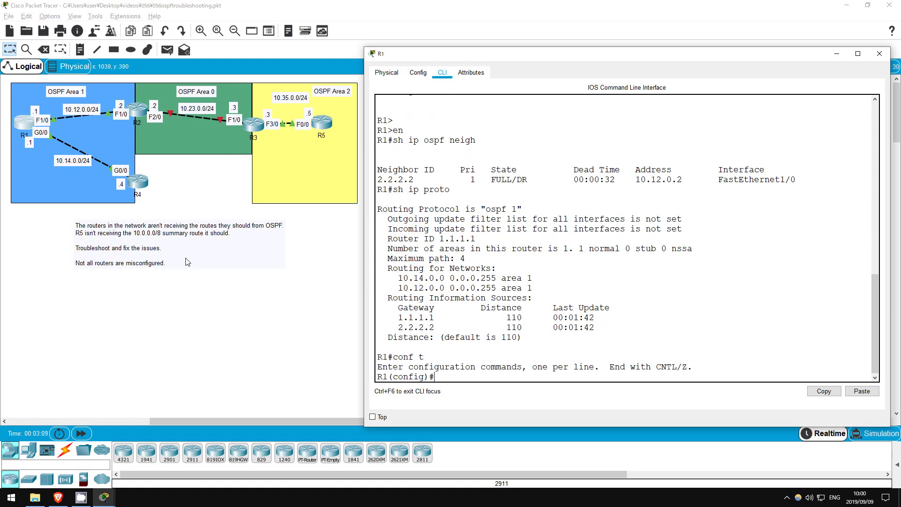
{"action": "type", "text": "router ospf 1"}
{"action": "key", "text": "Return"}
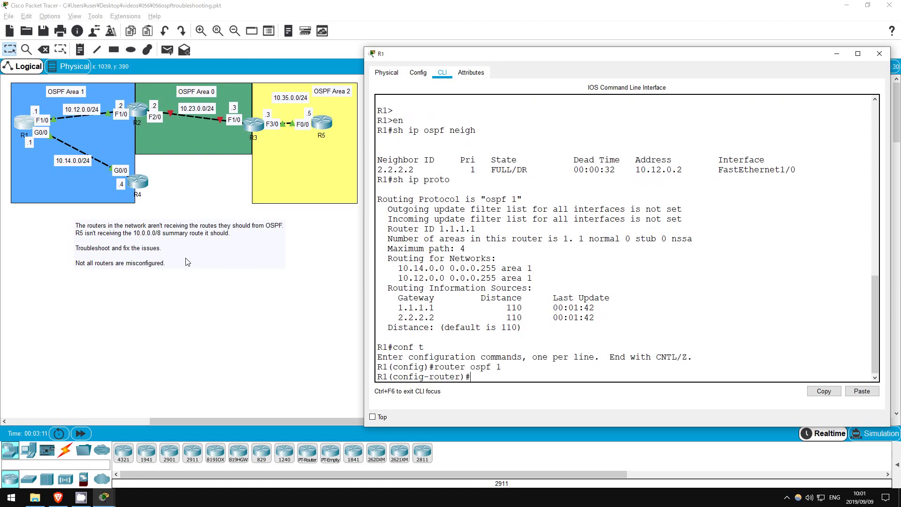
{"action": "type", "text": "net"}
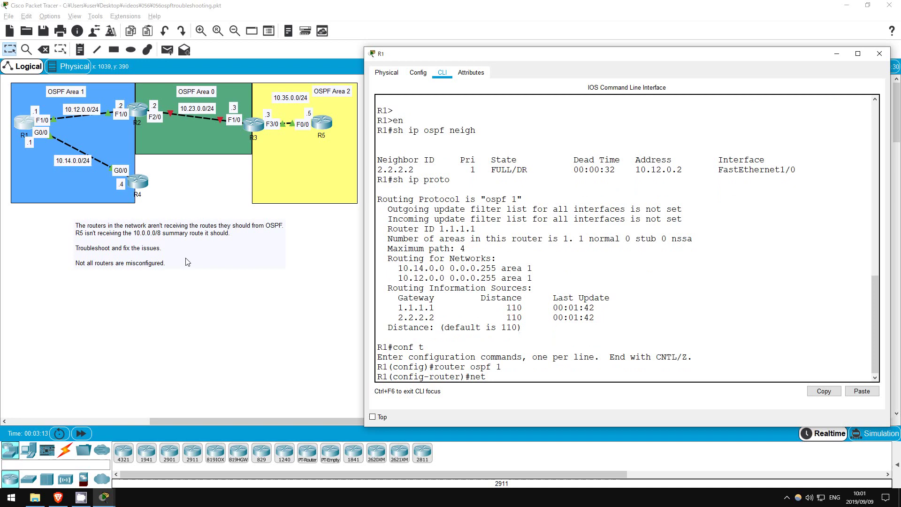
{"action": "type", "text": " 1.1.1.1 0.0.0.0"}
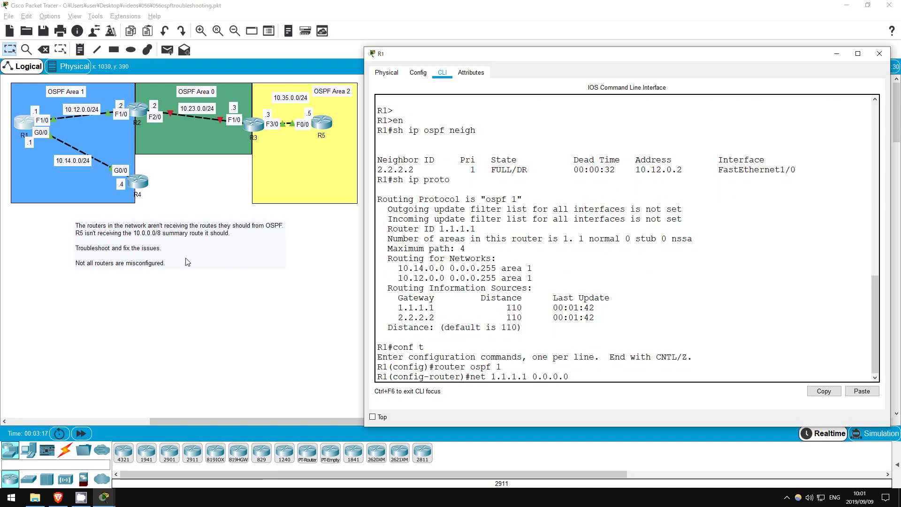
{"action": "type", "text": " area 1"}
{"action": "key", "text": "Return"}
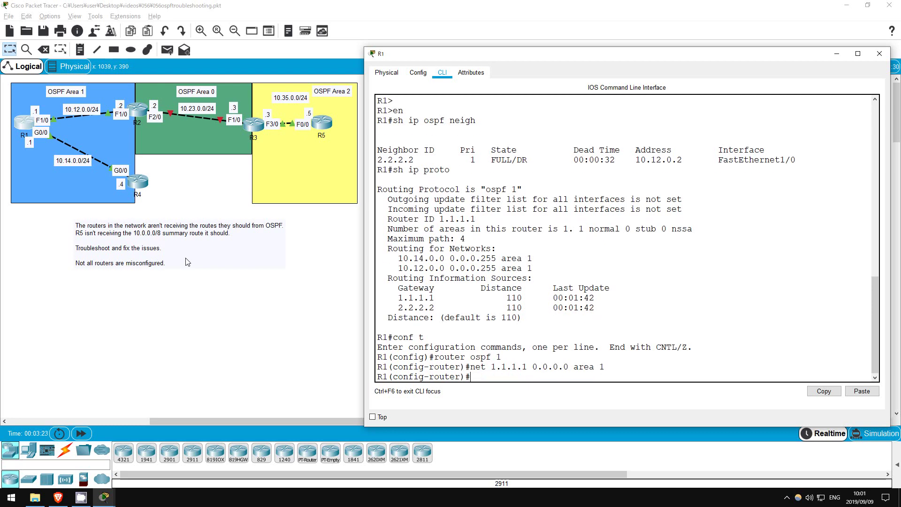
Make loopback 0 a passive interface in R1's OSPF
{"action": "type", "text": "pass"}
{"action": "key", "text": "Tab"}
{"action": "type", "text": "l"}
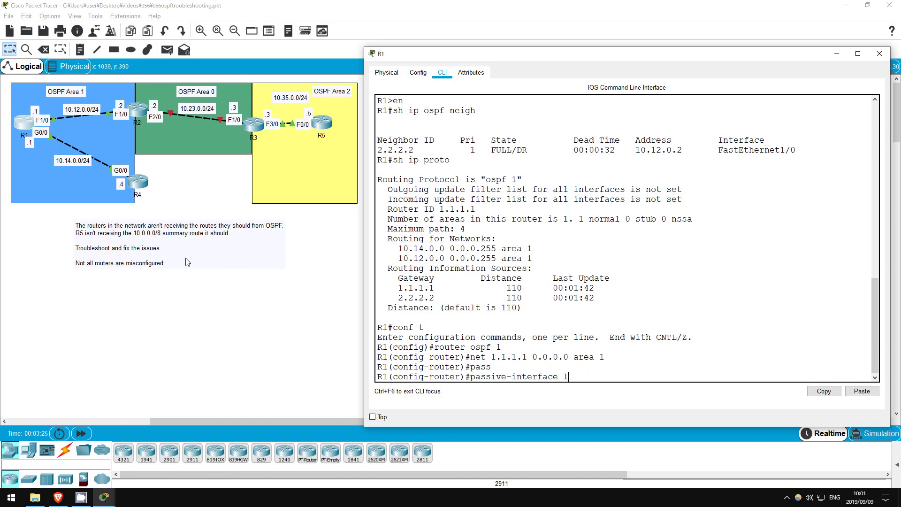
{"action": "type", "text": "0"}
{"action": "key", "text": "Return"}
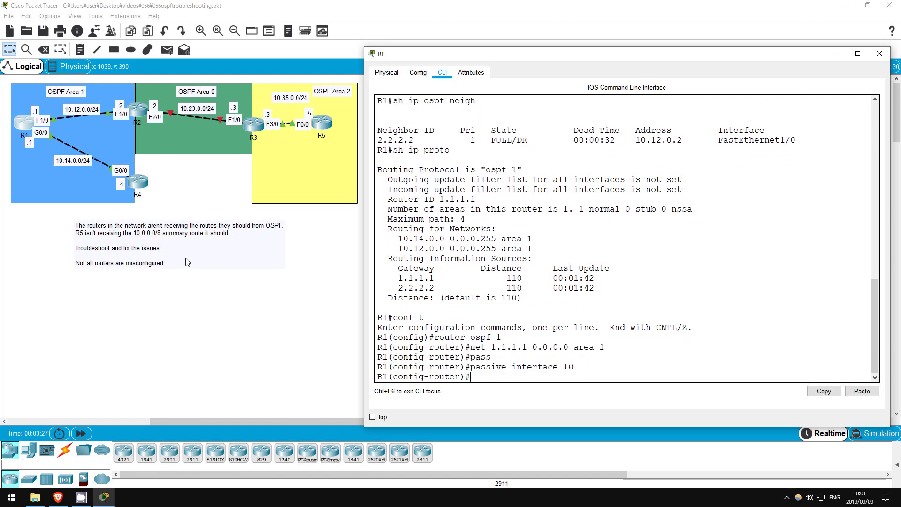
Rerun R2's routing table, confirming the new OSPF route to 1.1.1.1 via 10.12.0.1
{"action": "left_click", "coordinate": [138, 109]}
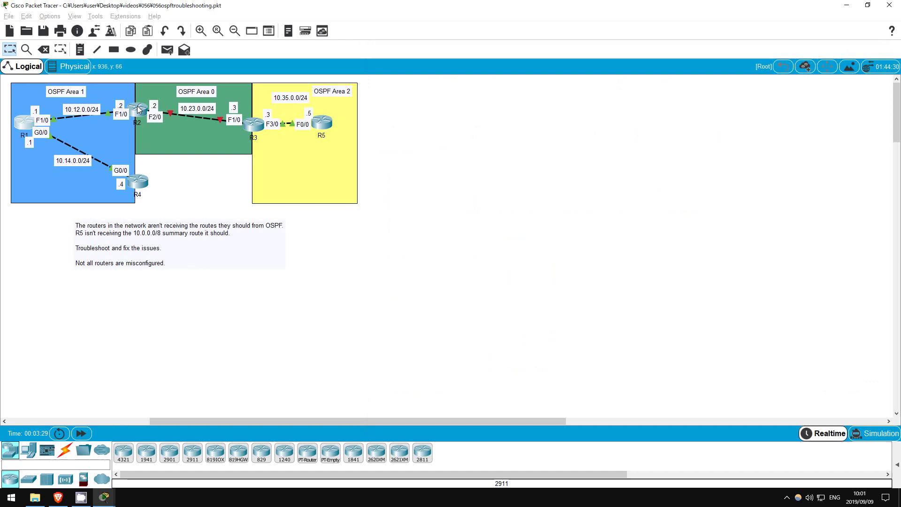
{"action": "left_click", "coordinate": [138, 109]}
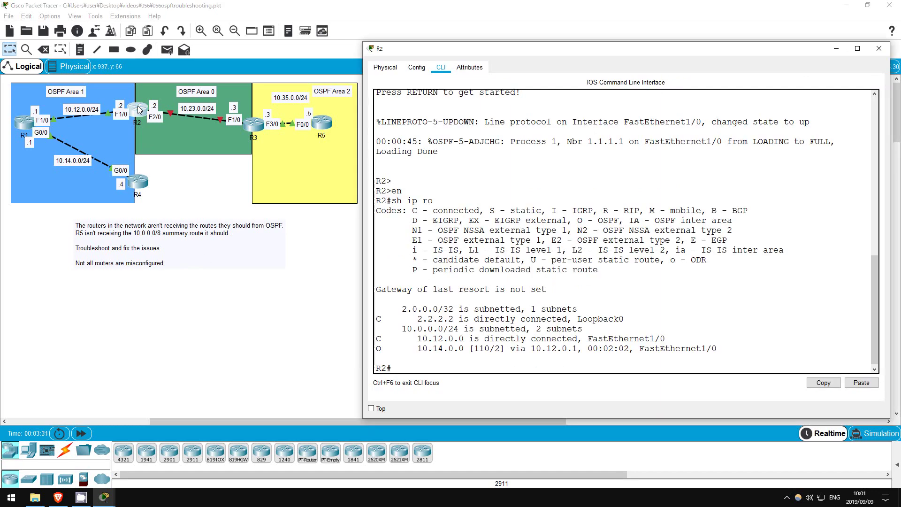
{"action": "key", "text": "Up"}
{"action": "key", "text": "Return"}
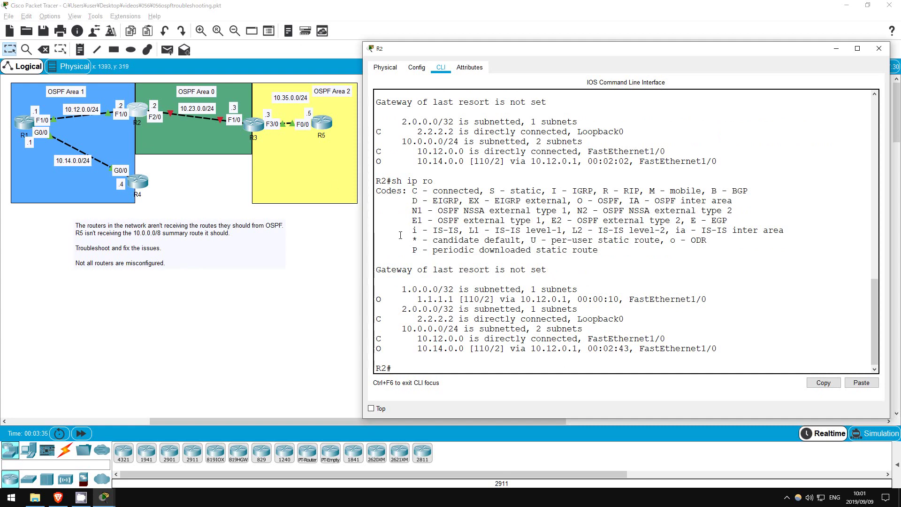
{"action": "left_click_drag", "start_coordinate": [377, 299], "coordinate": [728, 297]}
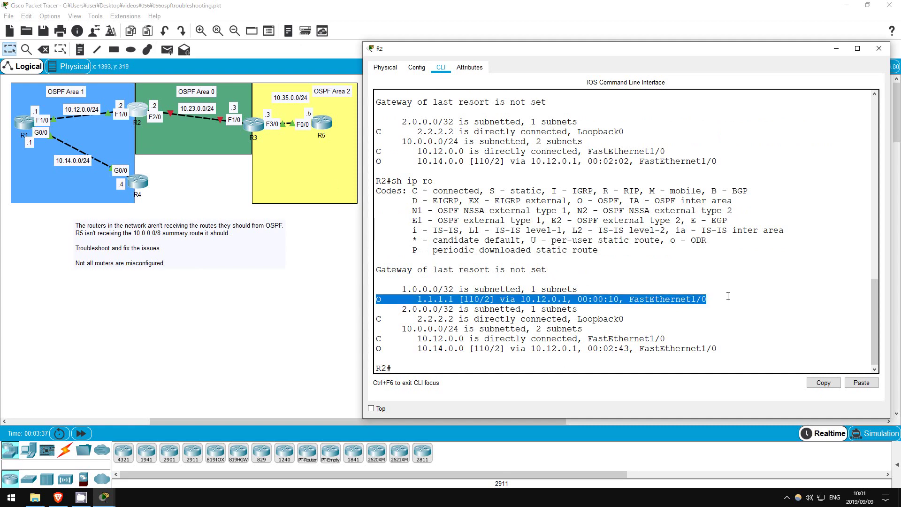
{"action": "left_click", "coordinate": [404, 372]}
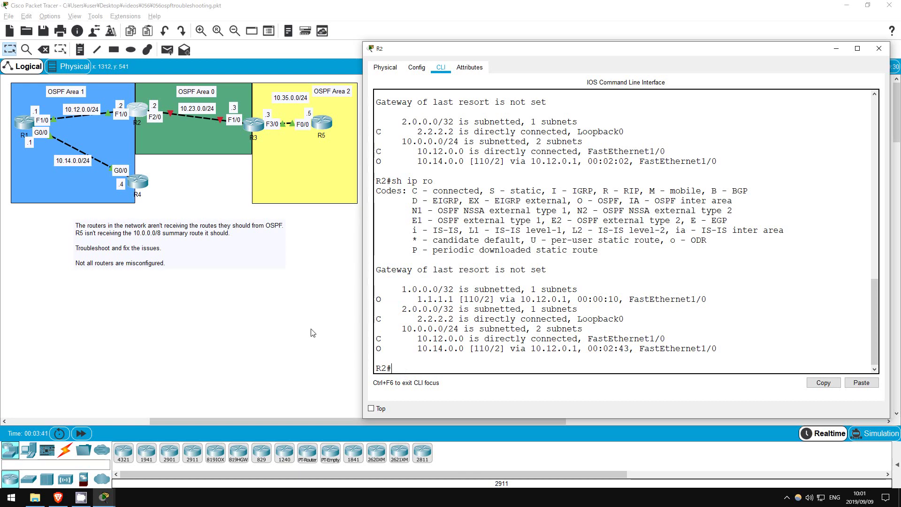
On R4, list OSPF neighbors and protocols, revealing GigabitEthernet0/0 as passive
{"action": "left_click", "coordinate": [145, 182]}
{"action": "key", "text": "Return"}
{"action": "key", "text": "Return"}
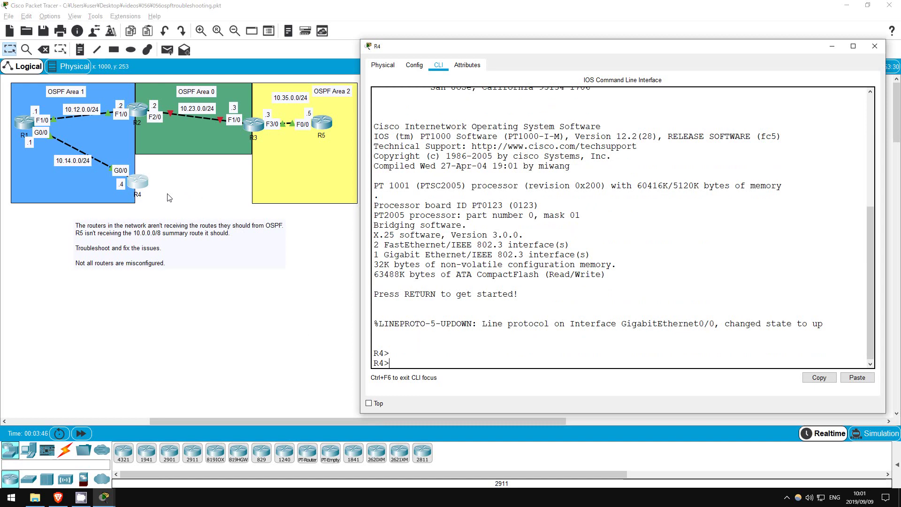
{"action": "type", "text": "en"}
{"action": "key", "text": "Return"}
{"action": "type", "text": "sh ip ospf neigh"}
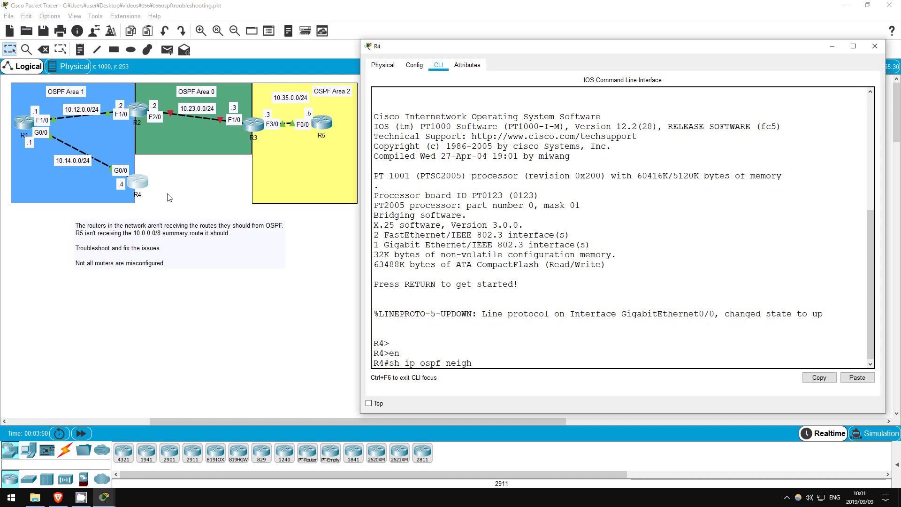
{"action": "key", "text": "Return"}
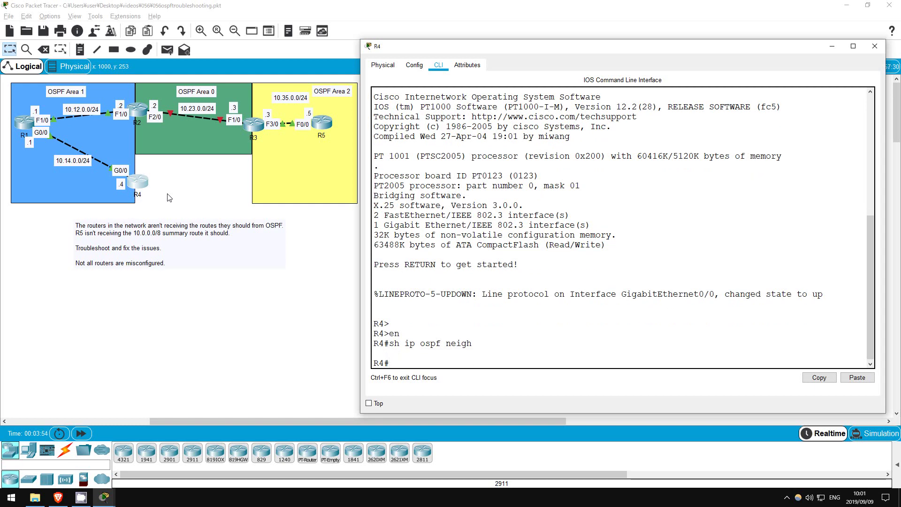
{"action": "type", "text": "sh ip proto"}
{"action": "key", "text": "Return"}
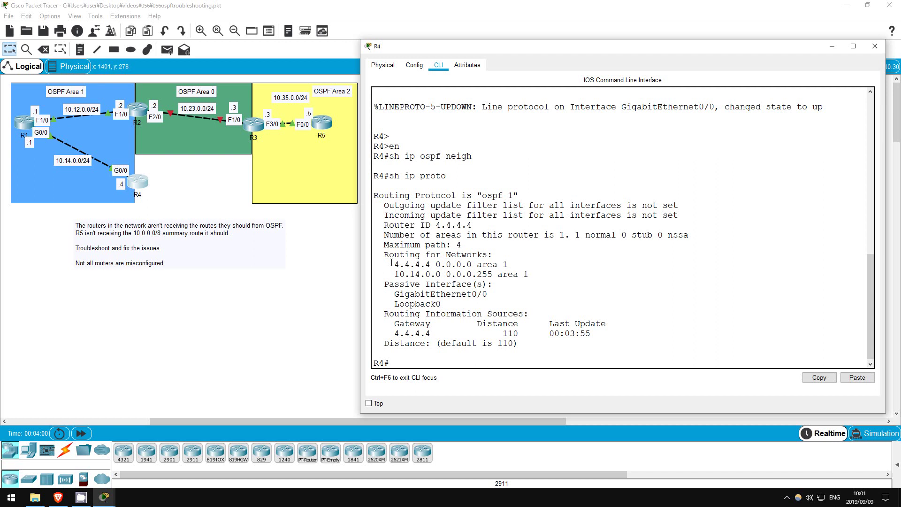
{"action": "left_click_drag", "start_coordinate": [389, 293], "coordinate": [495, 292]}
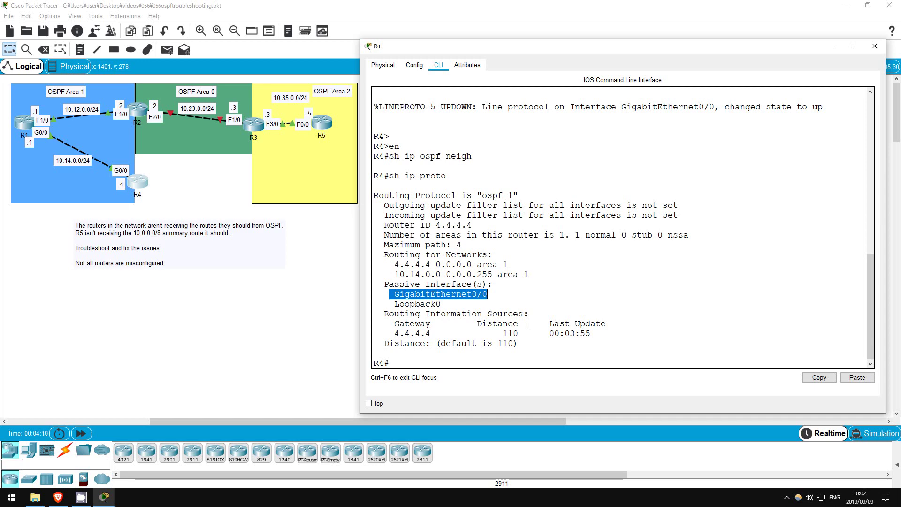
{"action": "left_click", "coordinate": [416, 361]}
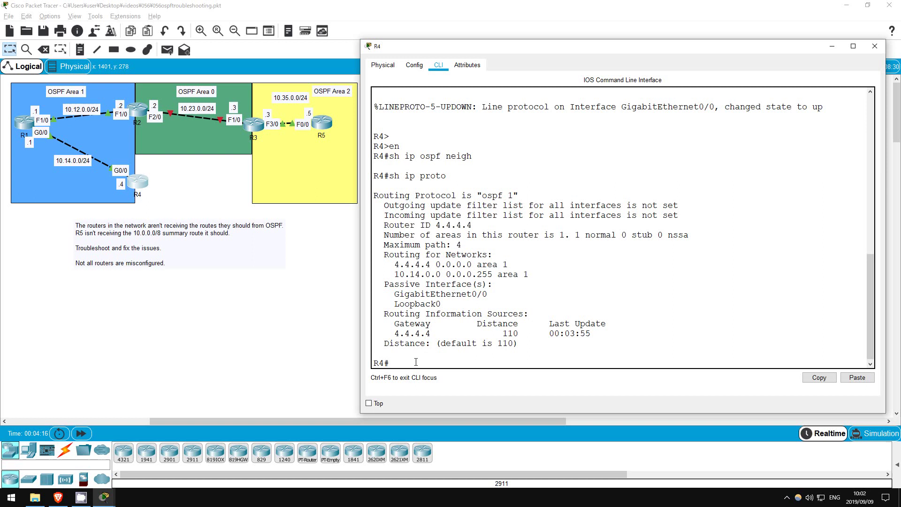
Under R4's router ospf 1, remove passive-interface from GigabitEthernet0/0
{"action": "type", "text": "conf t"}
{"action": "key", "text": "Return"}
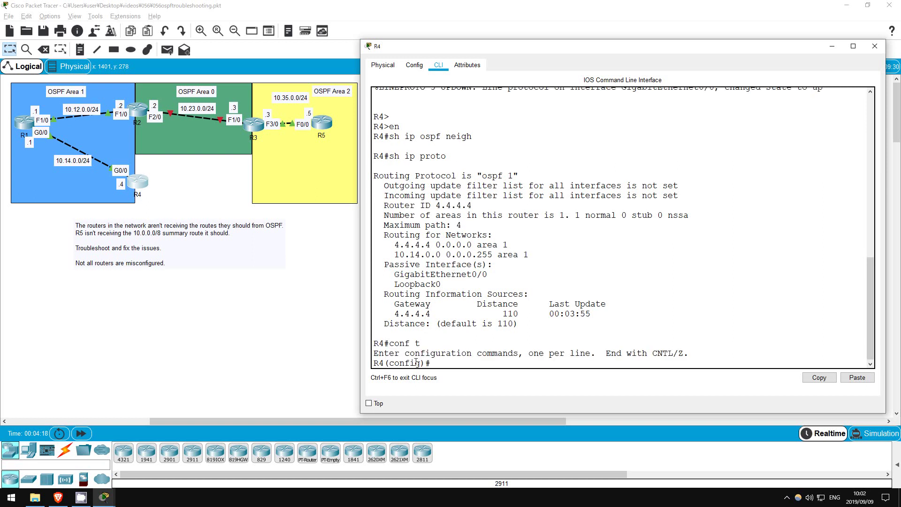
{"action": "type", "text": "router ospf 1"}
{"action": "key", "text": "Return"}
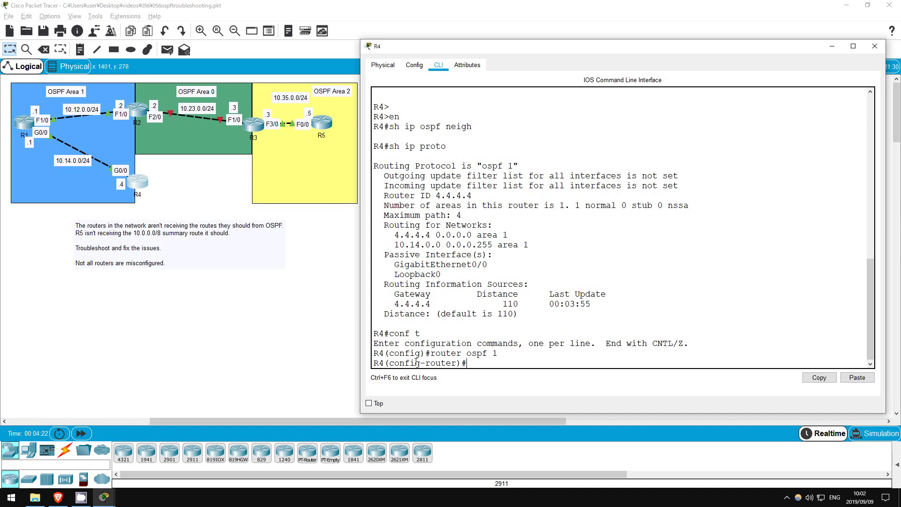
{"action": "type", "text": "no pass"}
{"action": "key", "text": "Tab"}
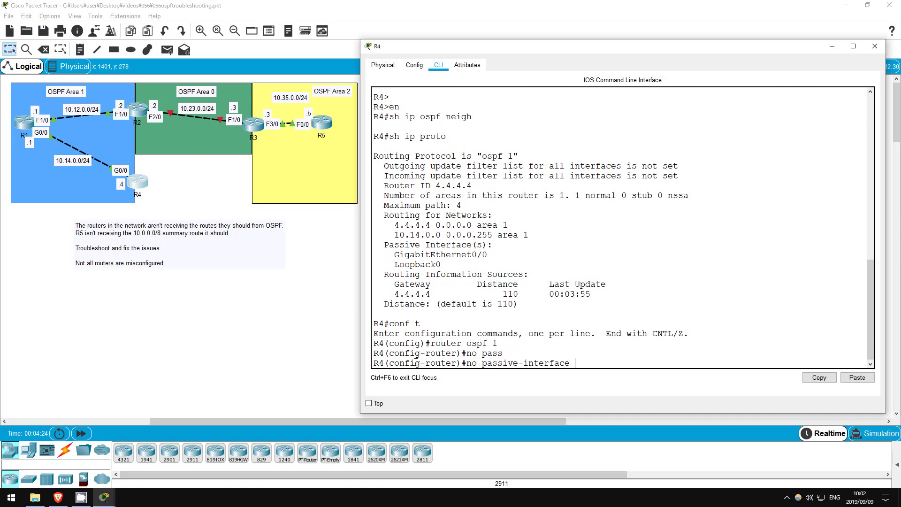
{"action": "type", "text": "g0/0"}
{"action": "key", "text": "Return"}
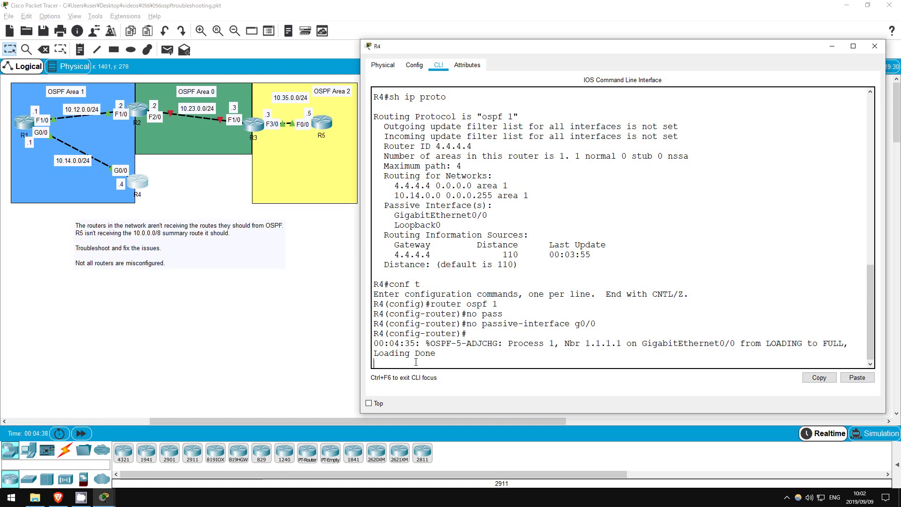
Verify R4's OSPF neighbor 1.1.1.1 is now FULL/DR
{"action": "type", "text": "do show ip ospf neighbor"}
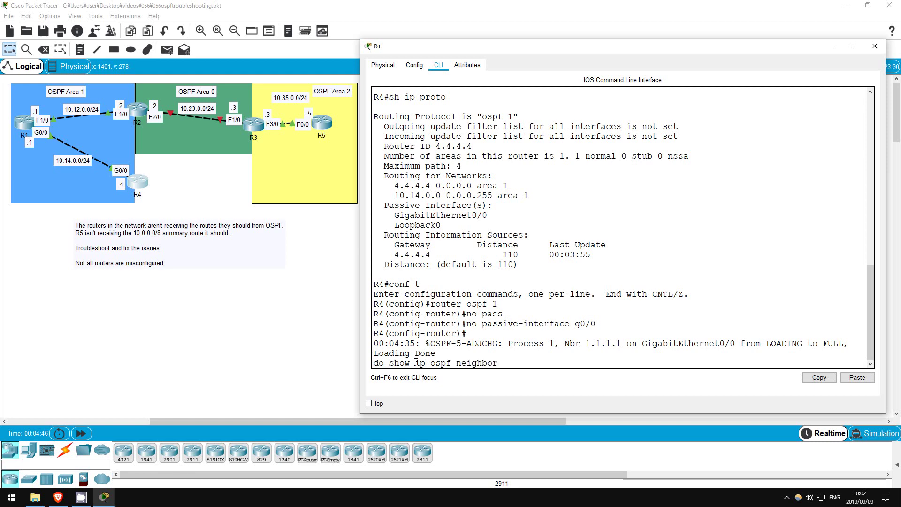
{"action": "key", "text": "Return"}
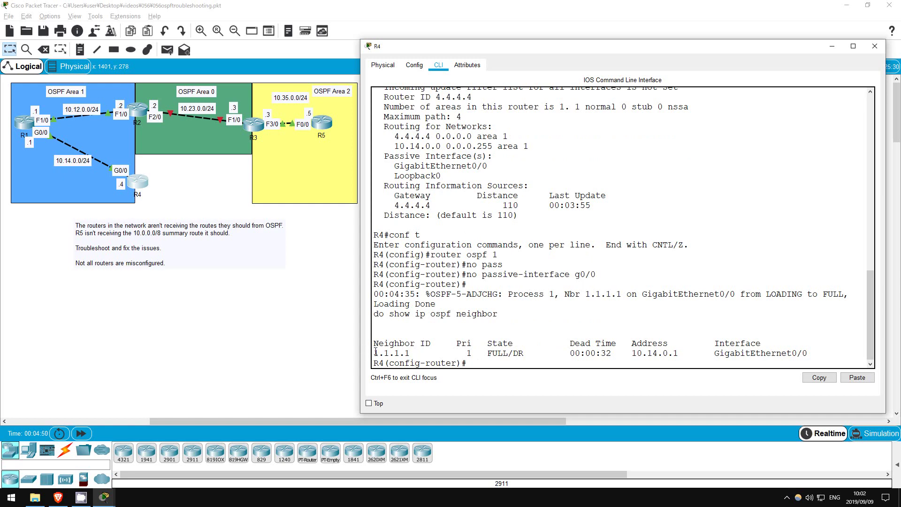
{"action": "left_click_drag", "start_coordinate": [374, 353], "coordinate": [819, 355]}
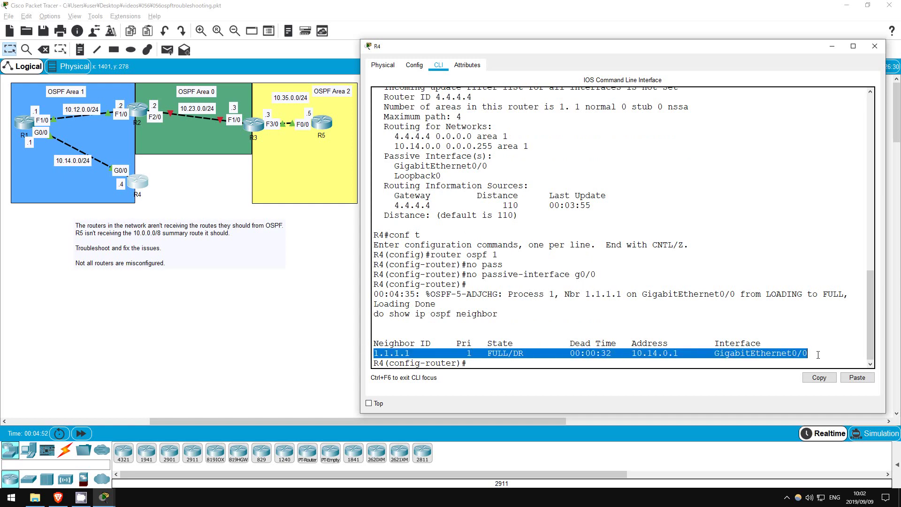
{"action": "left_click", "coordinate": [493, 361]}
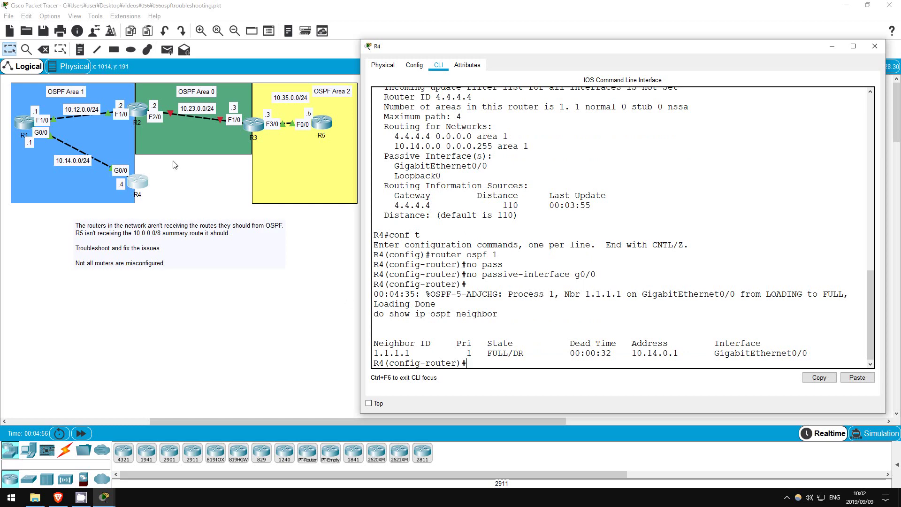
List R2's OSPF neighbors and routing protocol settings
{"action": "left_click", "coordinate": [139, 108]}
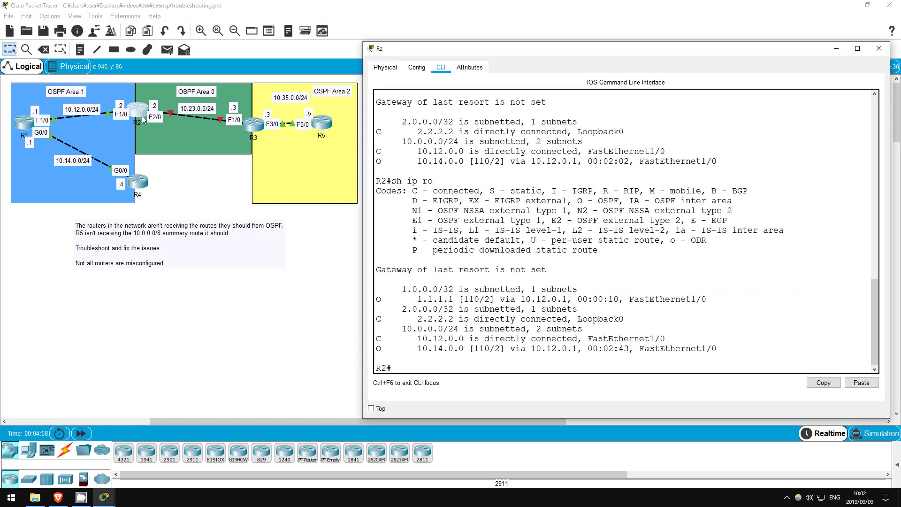
{"action": "type", "text": "sh"}
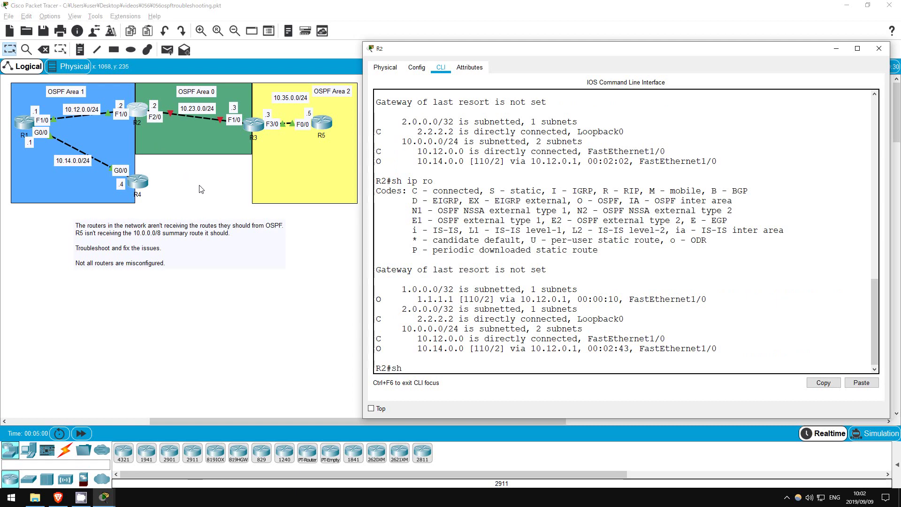
{"action": "type", "text": " ip ospf neigh"}
{"action": "key", "text": "Return"}
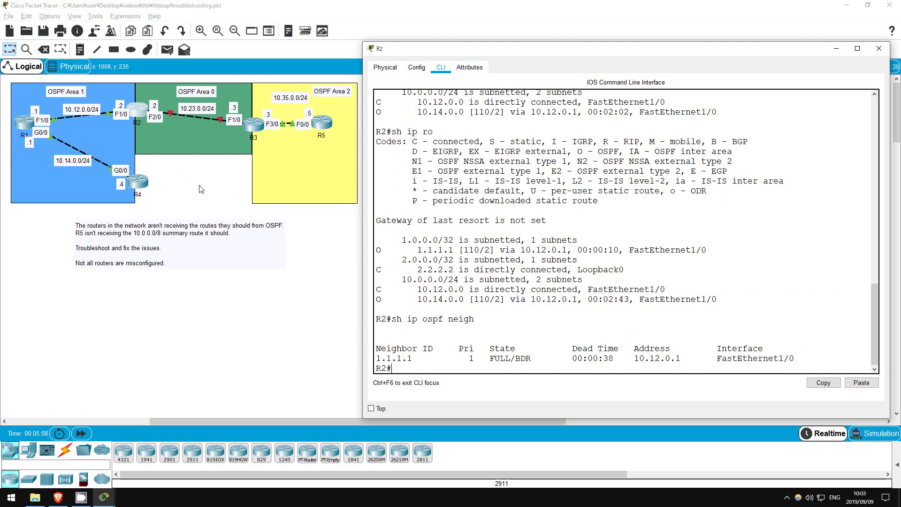
{"action": "type", "text": "sh ip proto"}
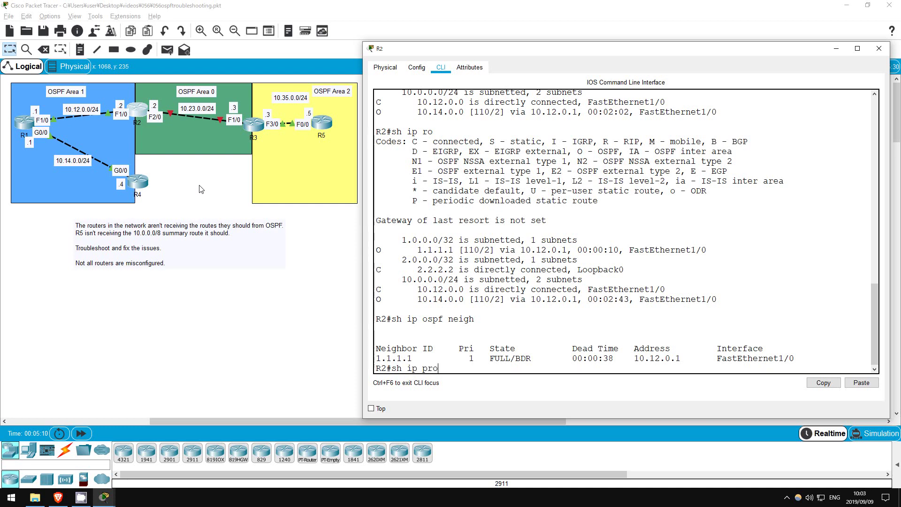
{"action": "key", "text": "Return"}
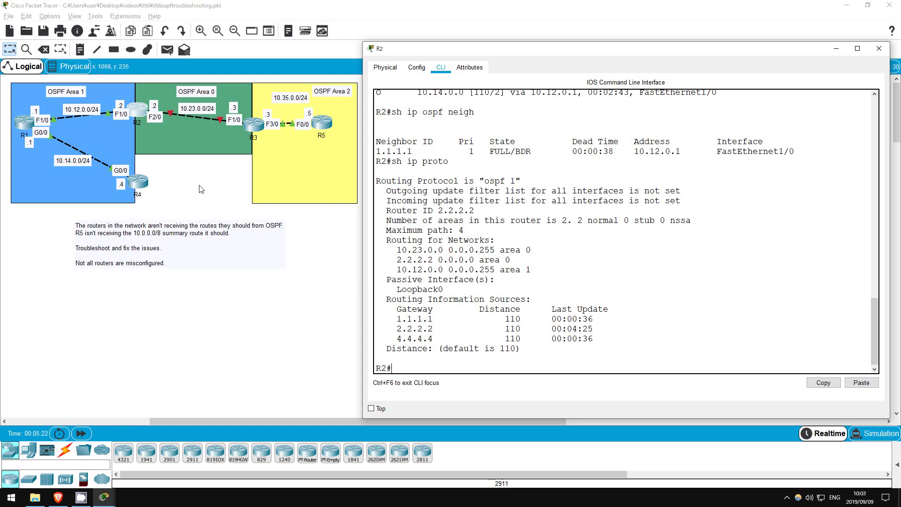
Show R2's interface brief, spotting FastEthernet2/0 down
{"action": "type", "text": "sh ip int br"}
{"action": "key", "text": "Return"}
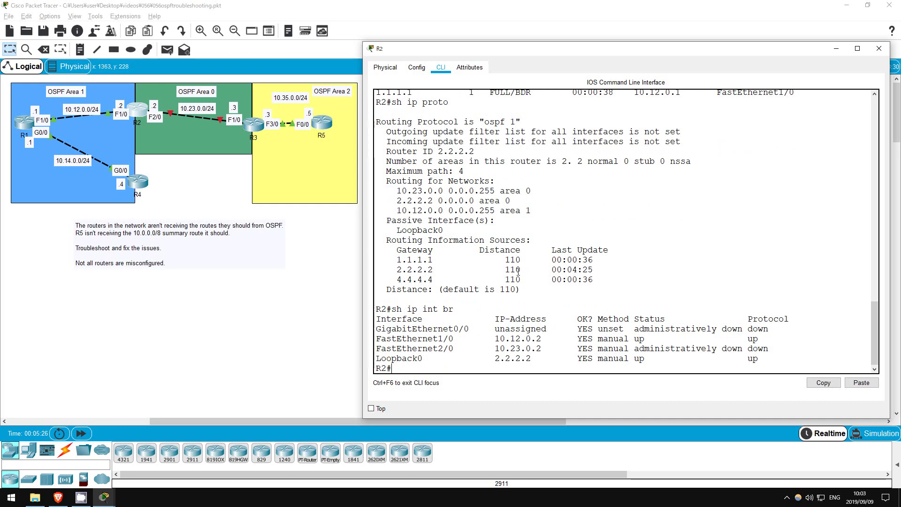
{"action": "left_click_drag", "start_coordinate": [376, 348], "coordinate": [771, 351]}
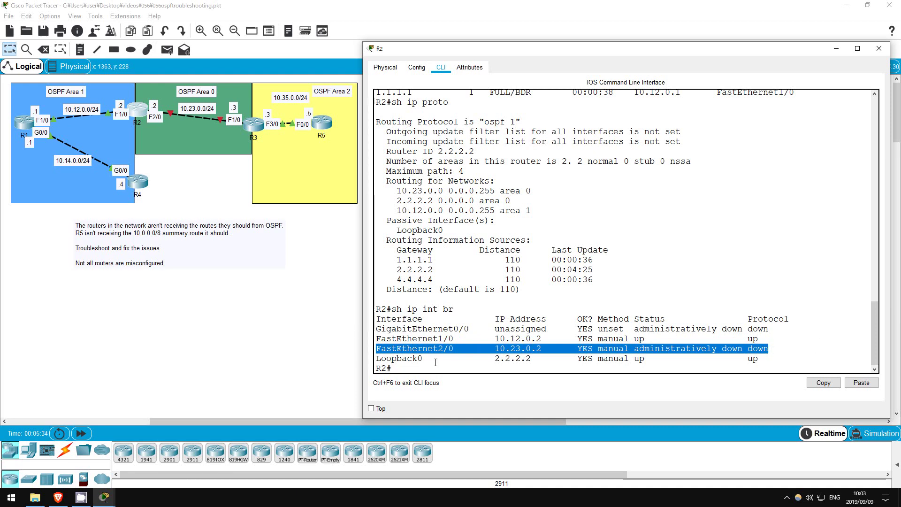
{"action": "left_click", "coordinate": [446, 372]}
Page through R2's running config, finding shutdown under FastEthernet2/0
{"action": "type", "text": "sh run"}
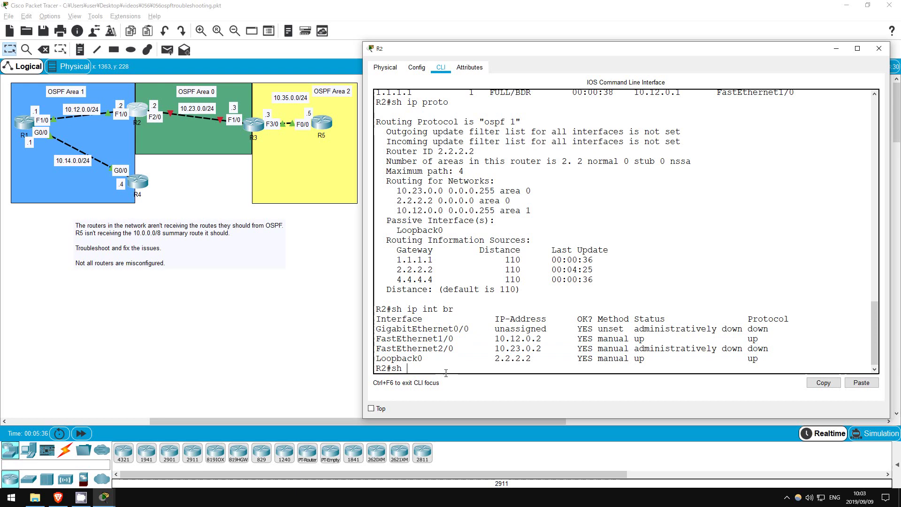
{"action": "key", "text": "Return"}
{"action": "key", "text": "space"}
{"action": "key", "text": "space"}
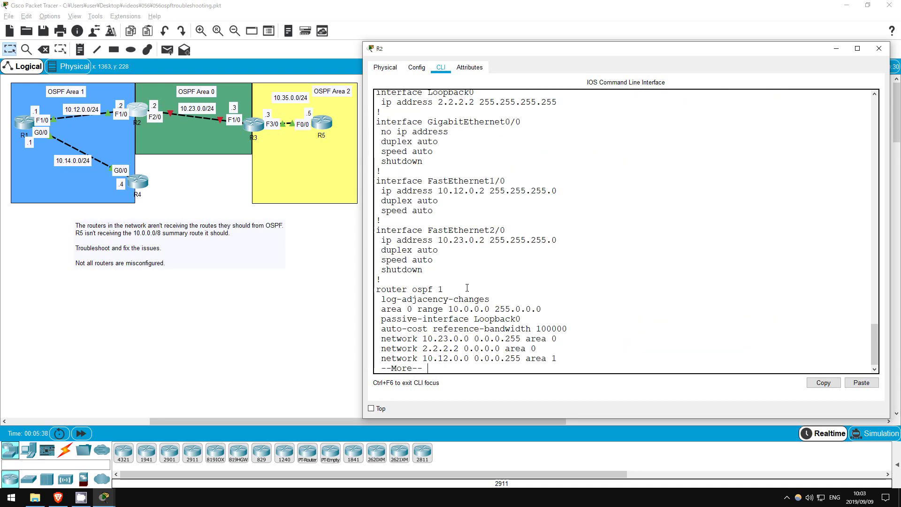
{"action": "key", "text": "space"}
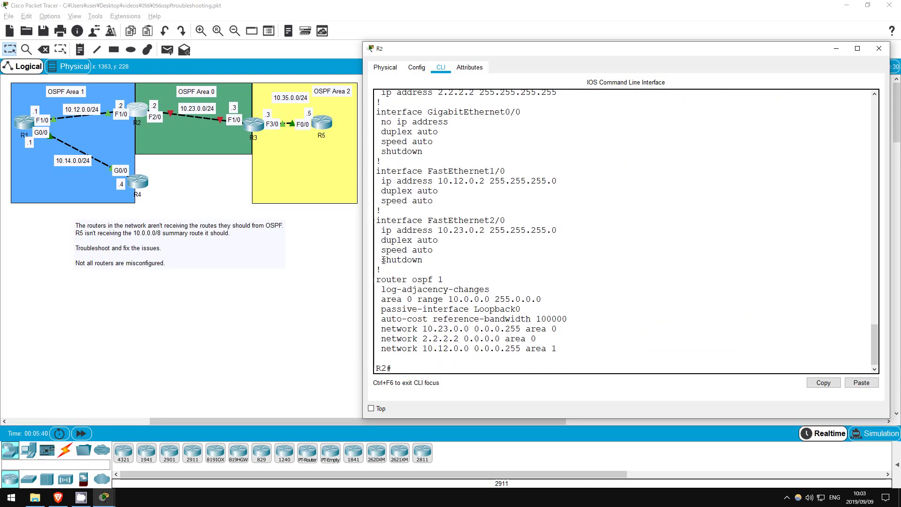
{"action": "left_click_drag", "start_coordinate": [382, 260], "coordinate": [421, 259]}
Apply no shutdown to R2's FastEthernet2/0, then check OSPF neighbors, still only 1.1.1.1 FULL/BDR
{"action": "left_click", "coordinate": [417, 365]}
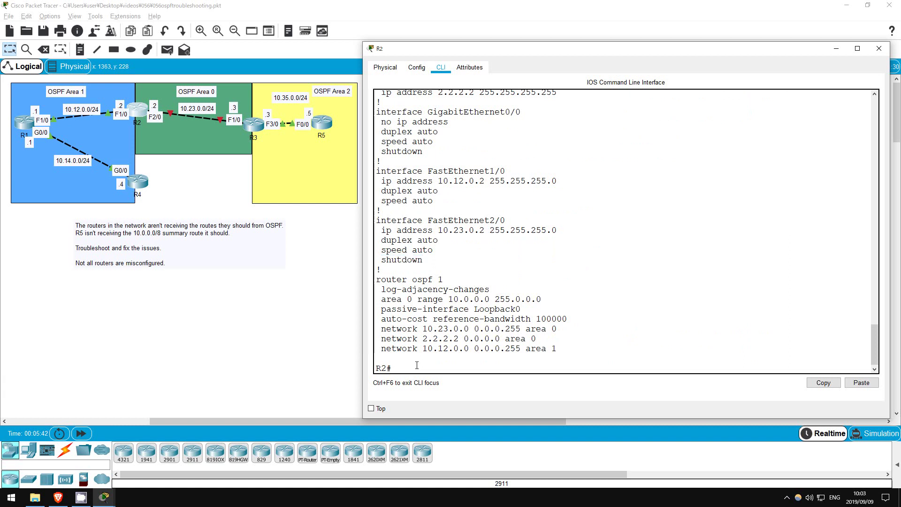
{"action": "type", "text": "conf t"}
{"action": "key", "text": "Return"}
{"action": "type", "text": "int f2/0"}
{"action": "key", "text": "Return"}
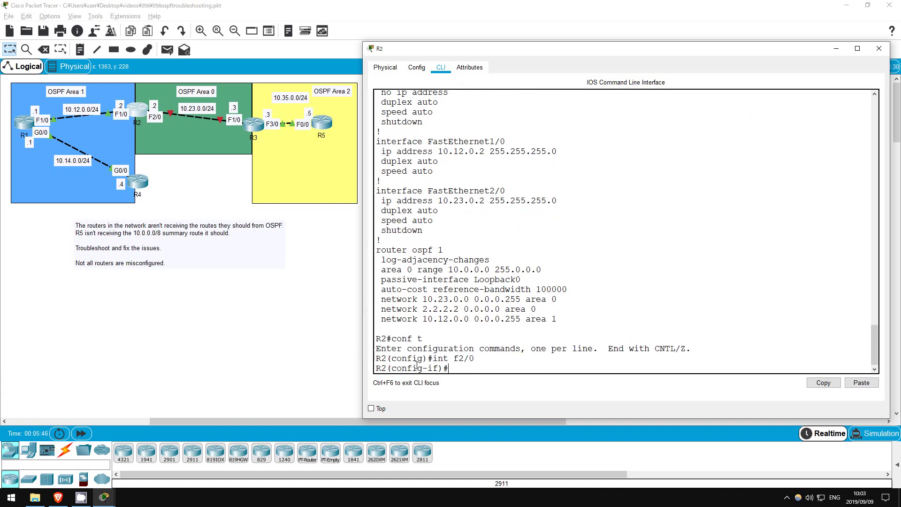
{"action": "type", "text": "no shut"}
{"action": "key", "text": "Tab"}
{"action": "key", "text": "Return"}
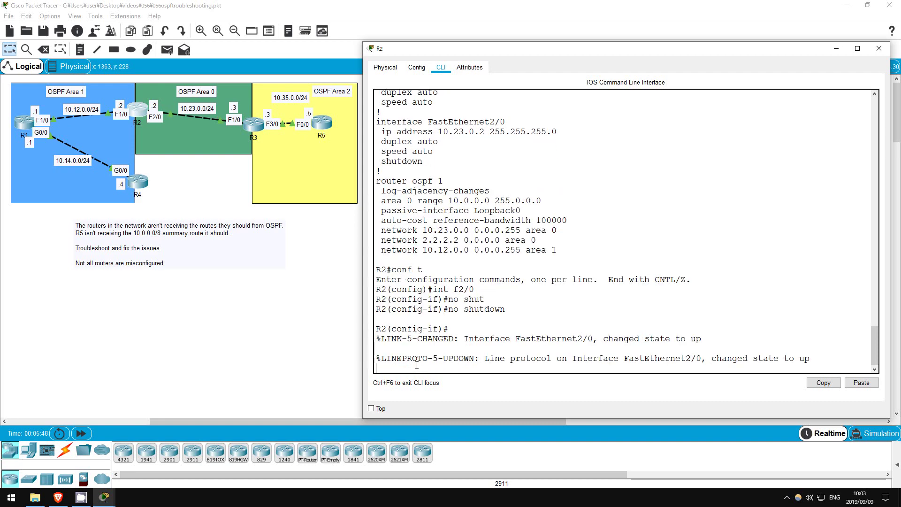
{"action": "key", "text": "Return"}
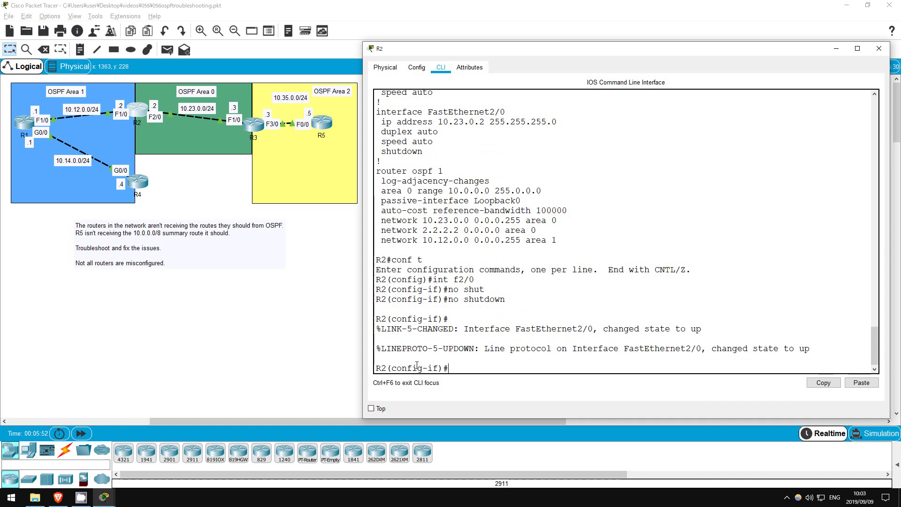
{"action": "type", "text": "do sh ip ospf neigh"}
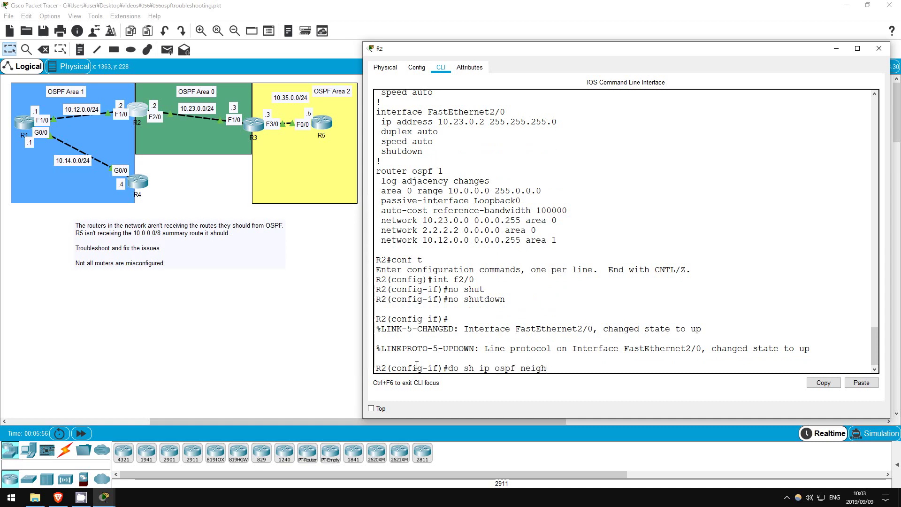
{"action": "key", "text": "Return"}
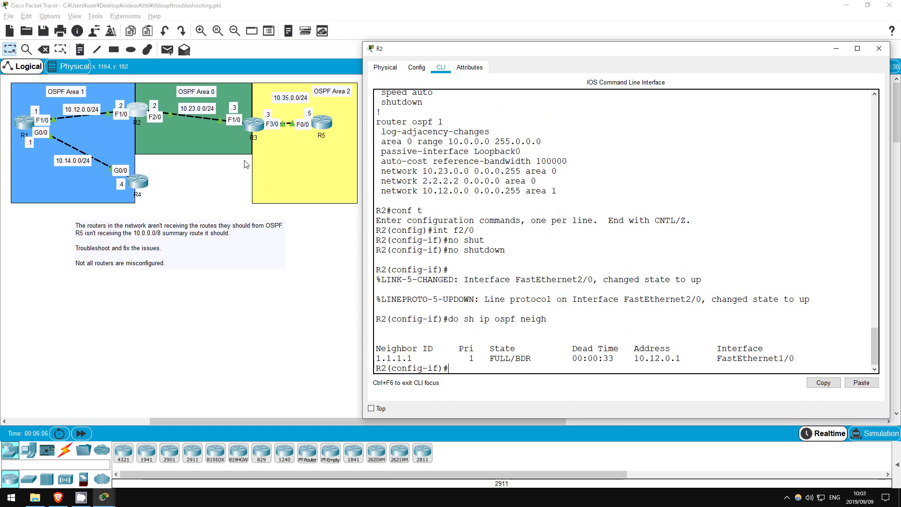
On R3, enter privileged mode and list its OSPF neighbors
{"action": "left_click", "coordinate": [230, 171]}
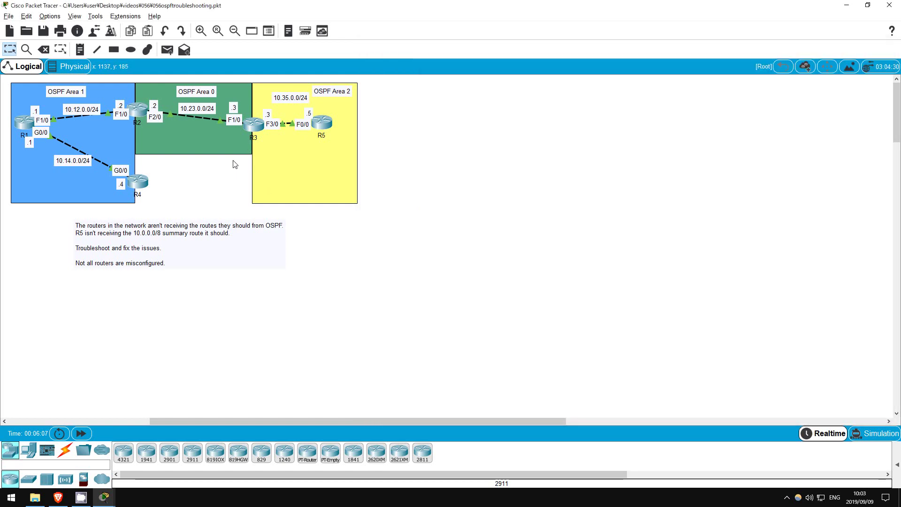
{"action": "left_click", "coordinate": [255, 127]}
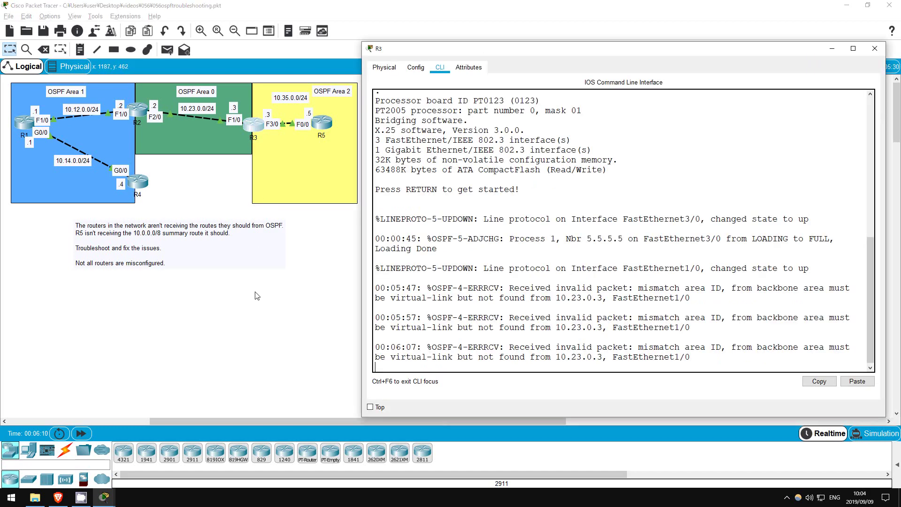
{"action": "key", "text": "Return"}
{"action": "key", "text": "Return"}
{"action": "type", "text": "en"}
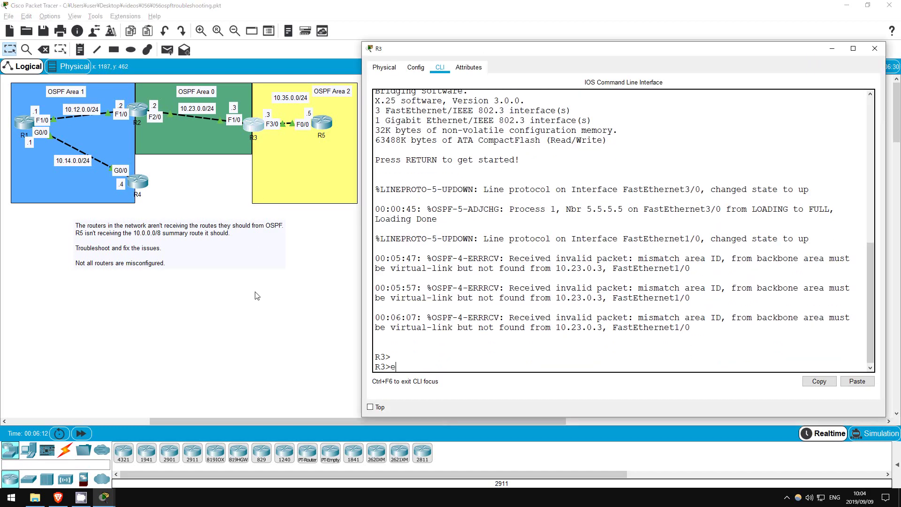
{"action": "key", "text": "Return"}
{"action": "type", "text": "sh i"}
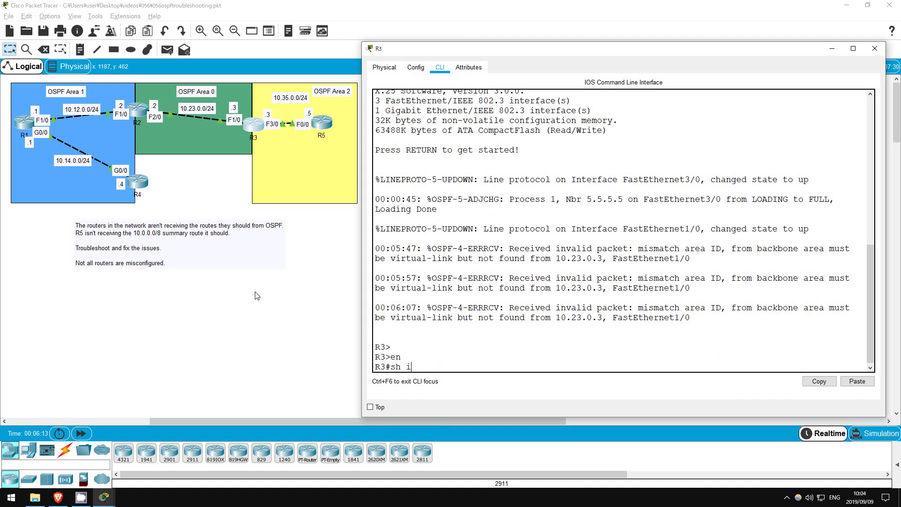
{"action": "type", "text": "p ospf neigh"}
{"action": "key", "text": "Return"}
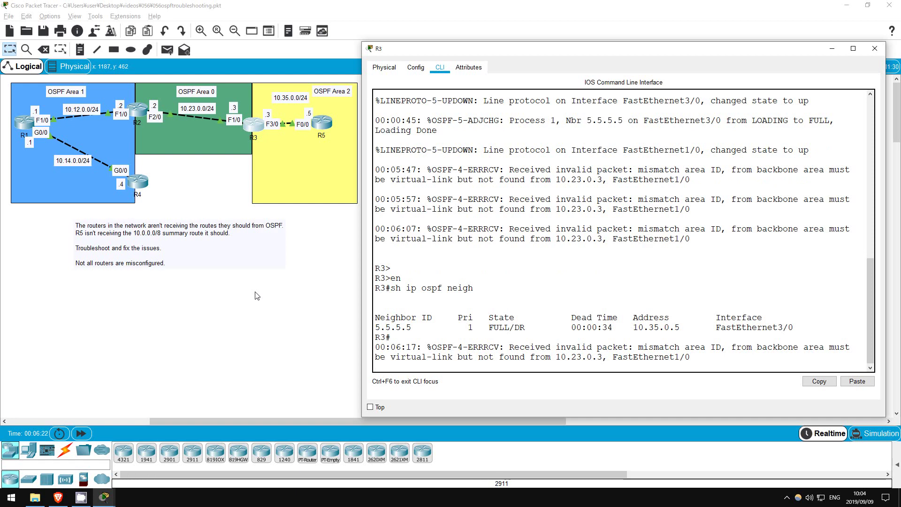
Show R3's routing protocols, noting 10.23.0.0 configured in area 2
{"action": "type", "text": "sh ip proto"}
{"action": "key", "text": "Return"}
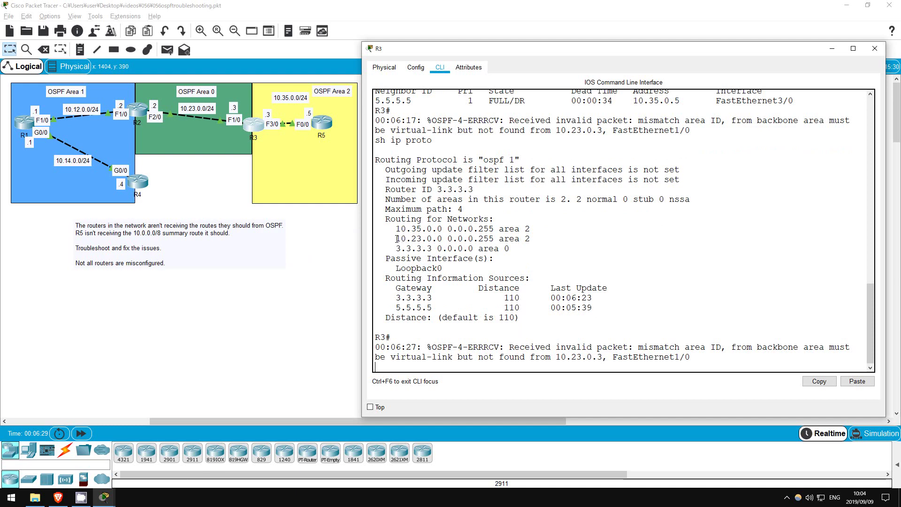
{"action": "left_click_drag", "start_coordinate": [395, 238], "coordinate": [563, 237]}
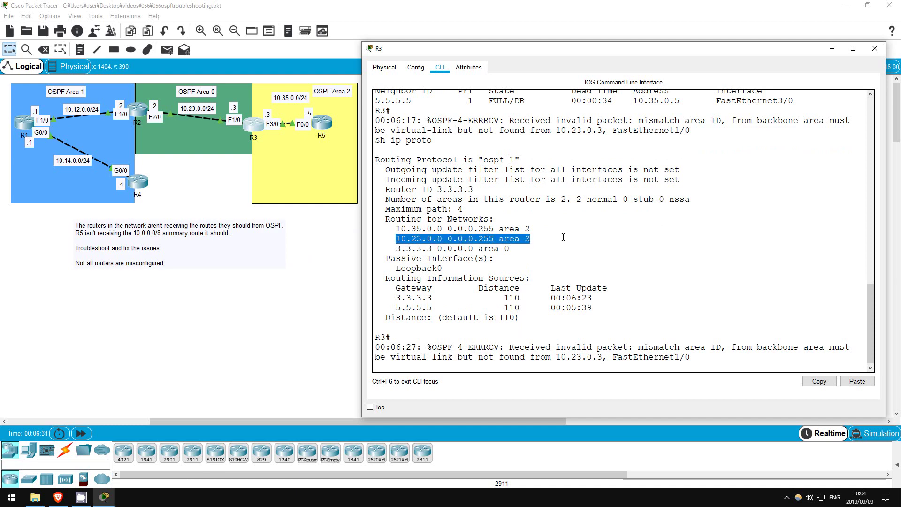
{"action": "left_click", "coordinate": [510, 367]}
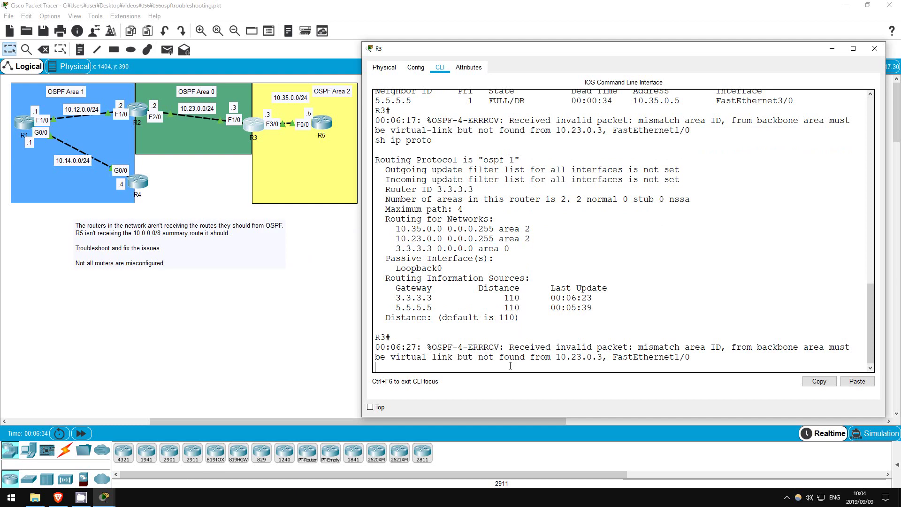
In R3's OSPF process 1, add network 10.23.0.0 0.0.0.255 to area 0
{"action": "key", "text": "Return"}
{"action": "key", "text": "Return"}
{"action": "type", "text": "confn t"}
{"action": "key", "text": "Return"}
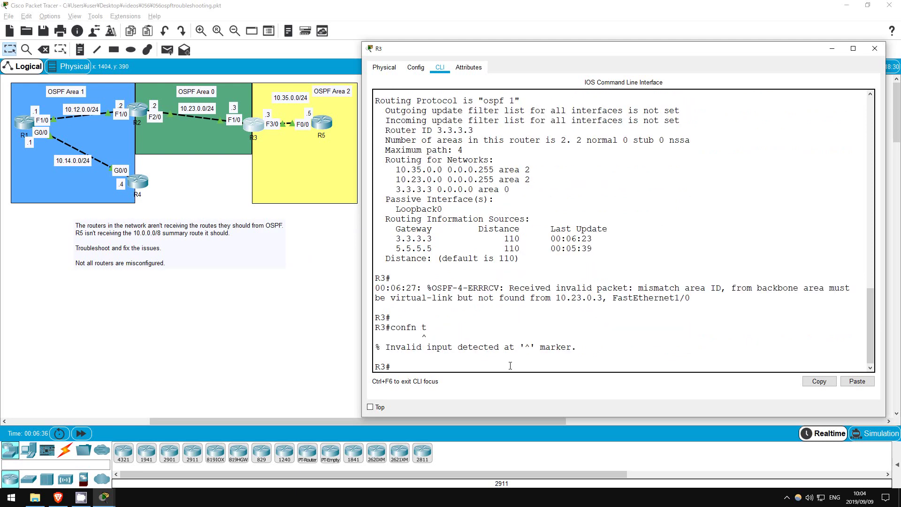
{"action": "type", "text": "conf t"}
{"action": "key", "text": "Return"}
{"action": "type", "text": "router ospf 1"}
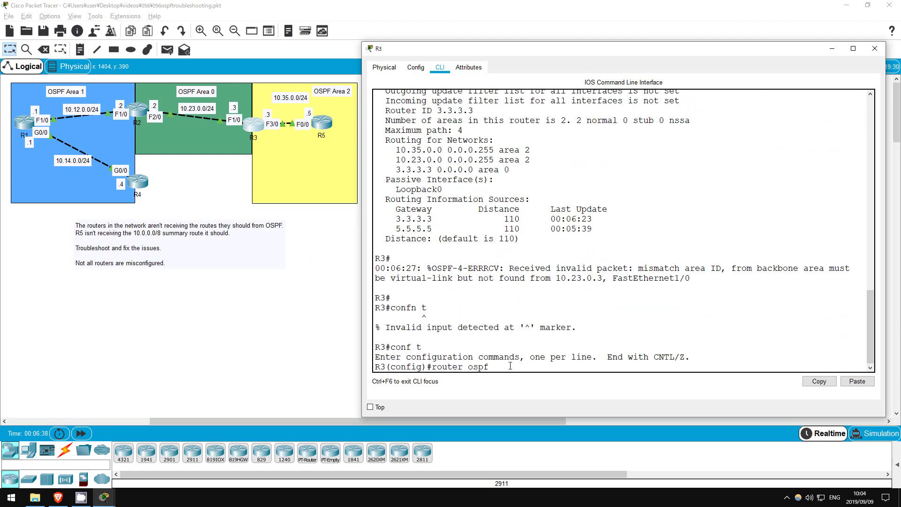
{"action": "key", "text": "Return"}
{"action": "type", "text": "net 10"}
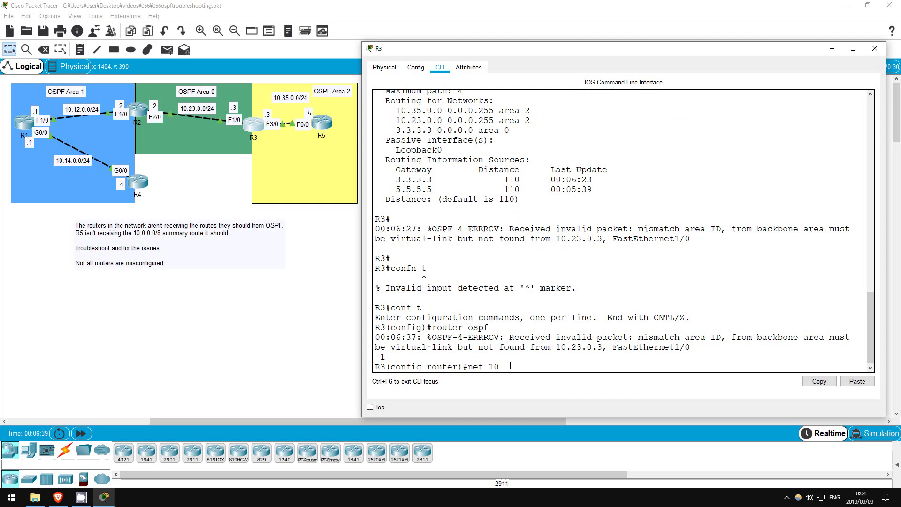
{"action": "type", "text": ".23.0.0 0.0.0.255"}
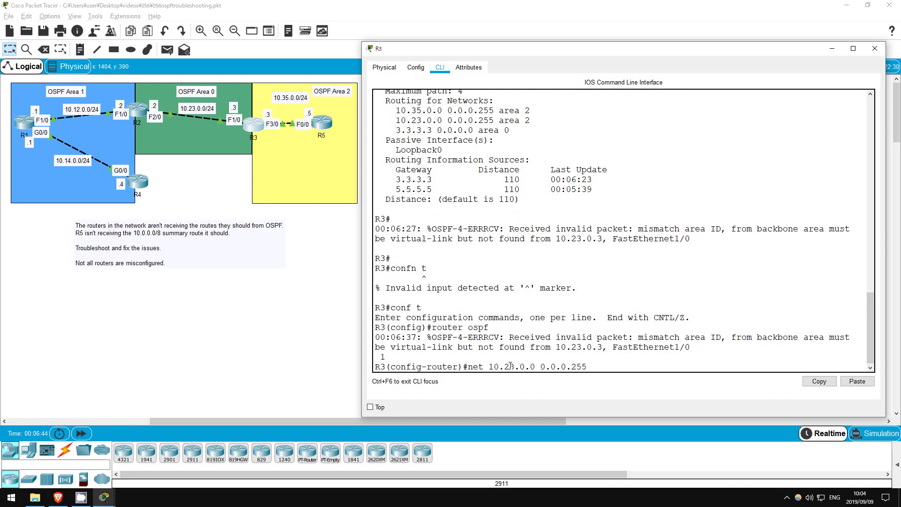
{"action": "type", "text": " area 0"}
{"action": "key", "text": "Return"}
{"action": "key", "text": "Return"}
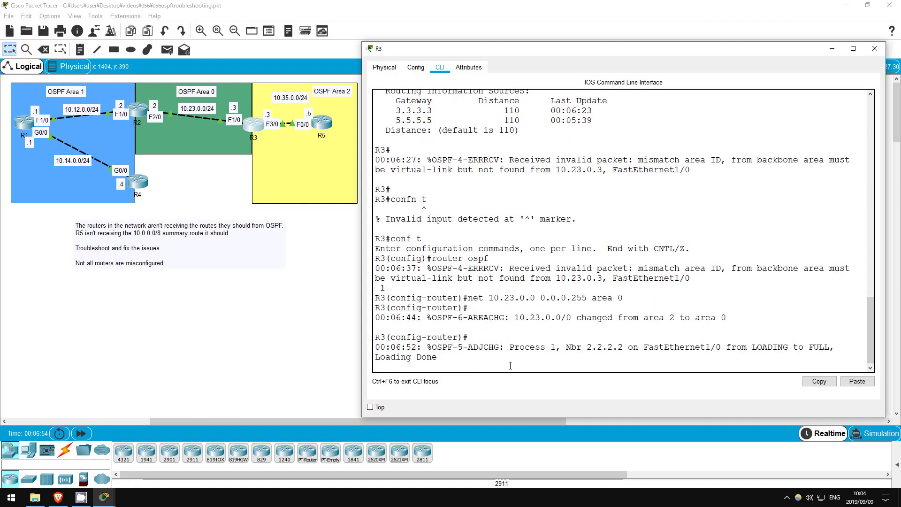
Confirm R3's neighbors 5.5.5.5 FULL/DR and 2.2.2.2 FULL/BDR with do sh ip ospf neigh
{"action": "type", "text": "do sh i"}
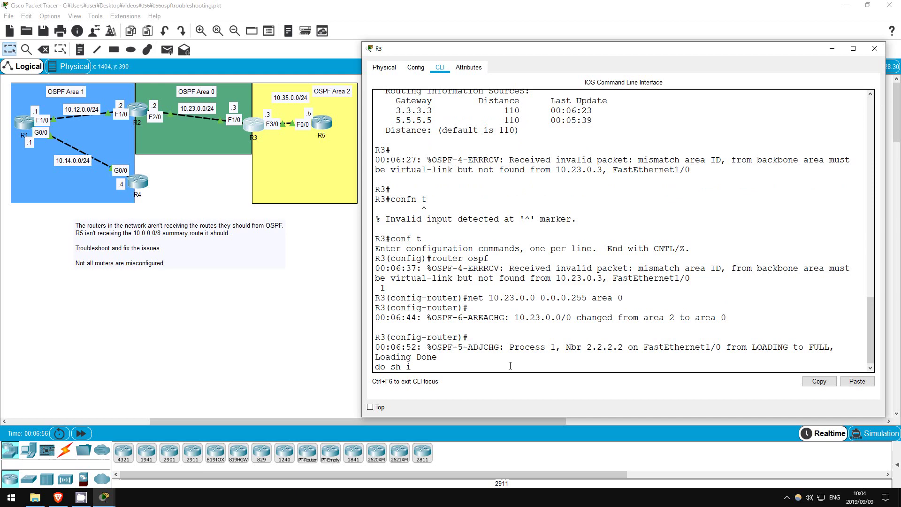
{"action": "type", "text": "p ospf neigh"}
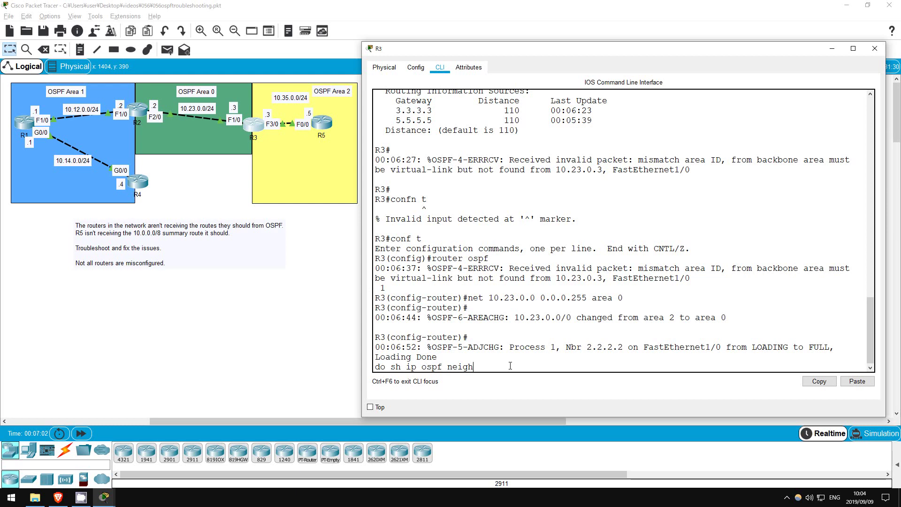
{"action": "key", "text": "Return"}
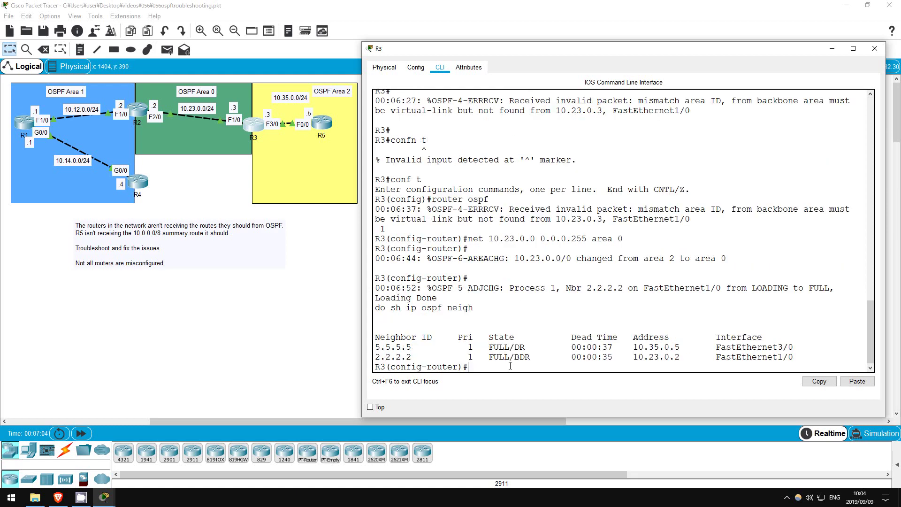
{"action": "left_click_drag", "start_coordinate": [374, 358], "coordinate": [793, 358]}
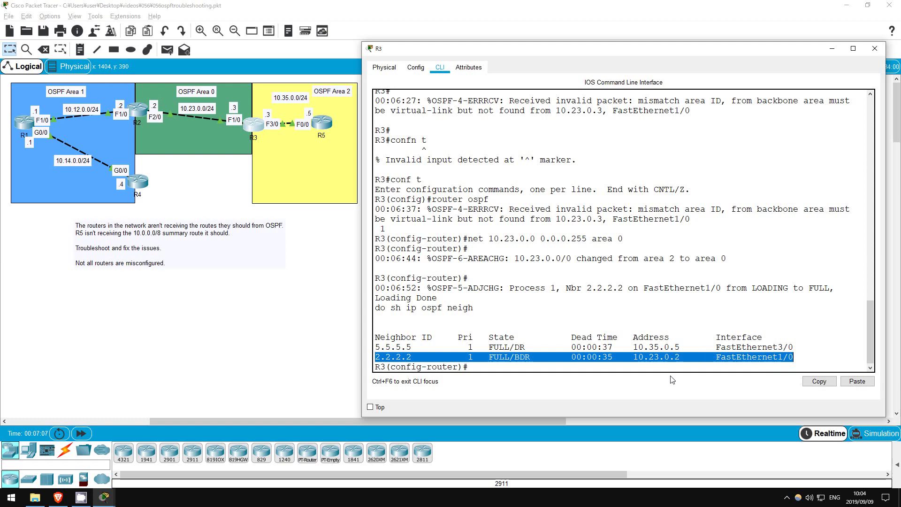
{"action": "left_click", "coordinate": [494, 371]}
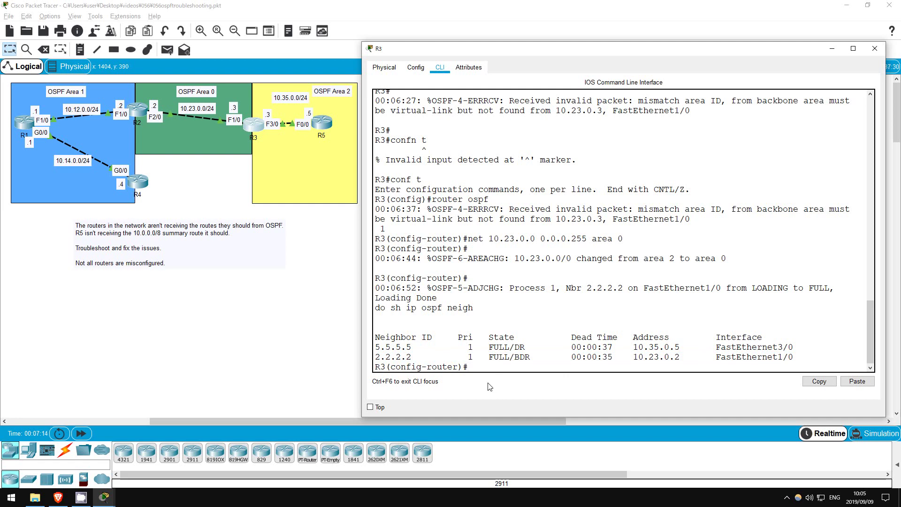
Bring up R5's console and enter privileged mode with 'en'
{"action": "left_click", "coordinate": [320, 125]}
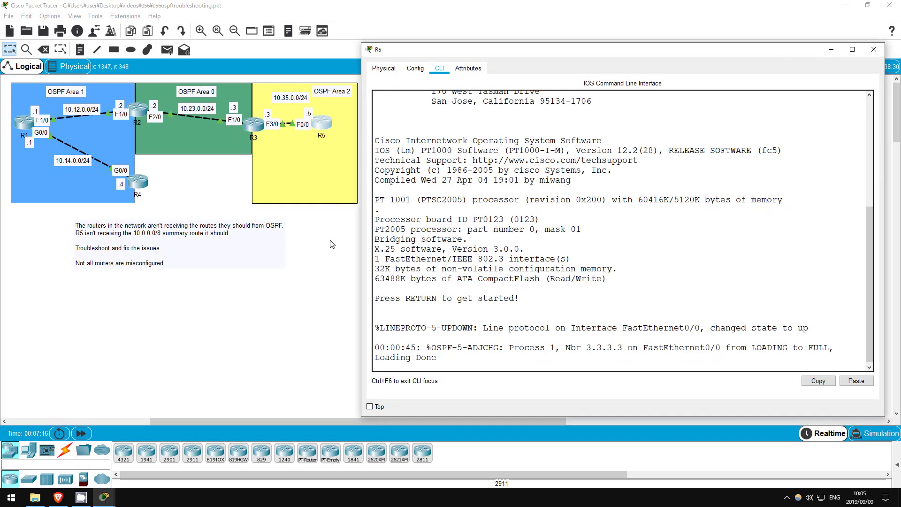
{"action": "key", "text": "Return"}
{"action": "key", "text": "Return"}
{"action": "type", "text": "en"}
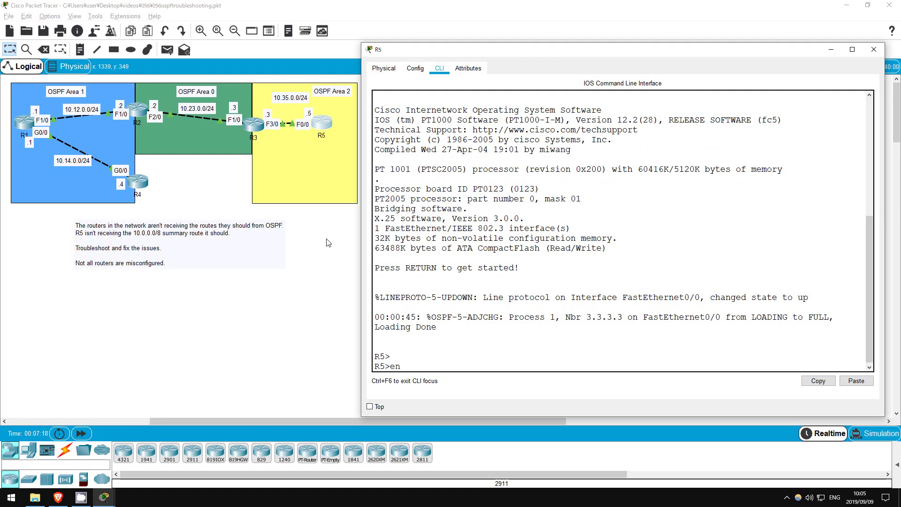
{"action": "key", "text": "Return"}
Run 'sh ip ospf neigh' and confirm the FULL/BDR neighbour 3.3.3.3 on FastEthernet0/0
{"action": "type", "text": "sh ip "}
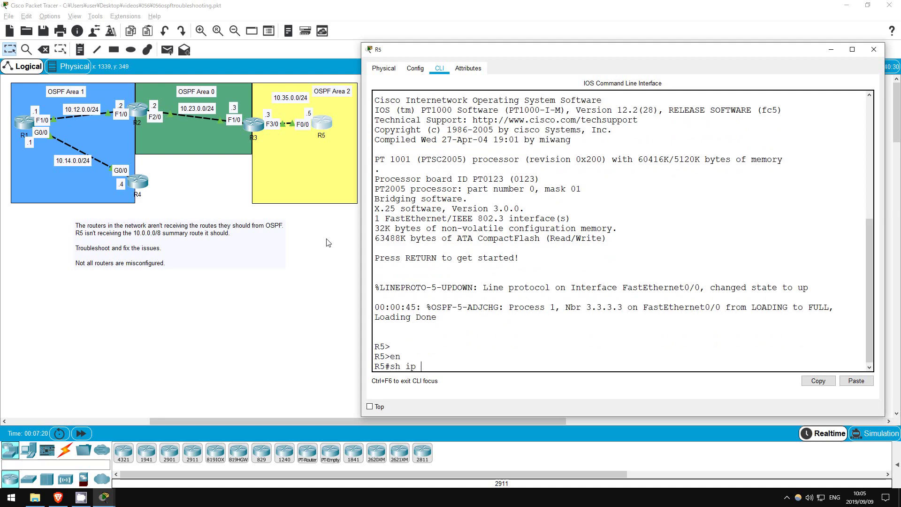
{"action": "type", "text": "ospf neigh"}
{"action": "key", "text": "Return"}
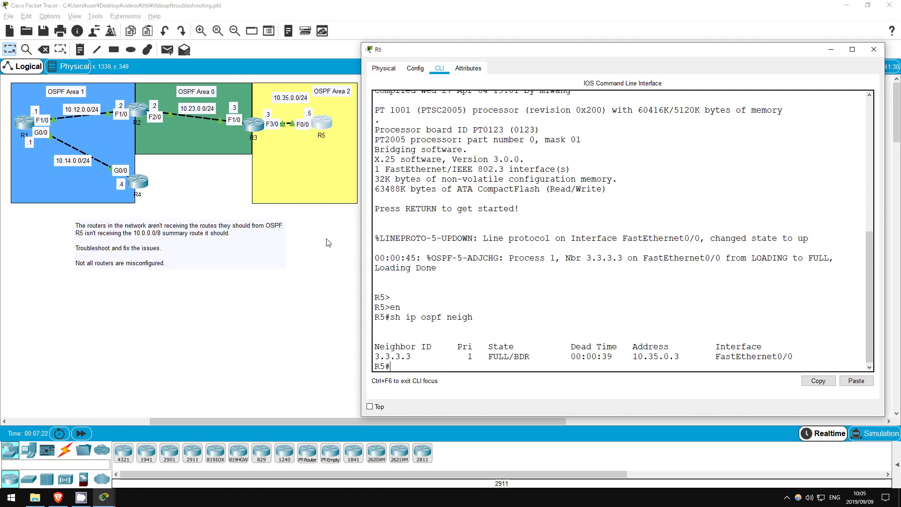
{"action": "left_click_drag", "start_coordinate": [765, 348], "coordinate": [588, 352]}
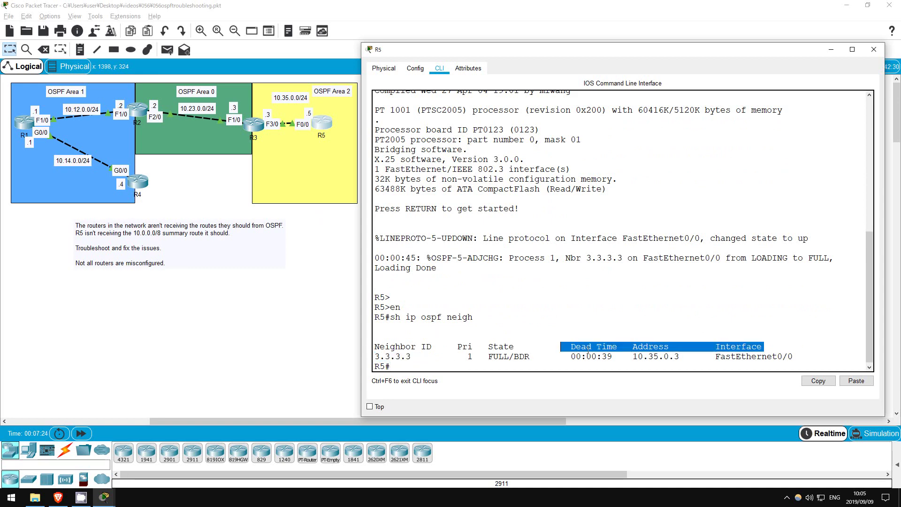
{"action": "left_click_drag", "start_coordinate": [376, 357], "coordinate": [792, 357]}
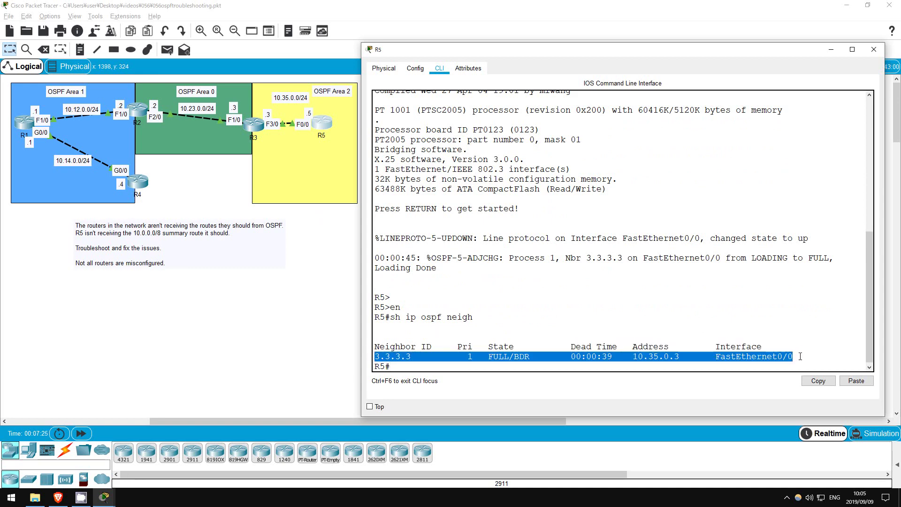
{"action": "left_click", "coordinate": [403, 367]}
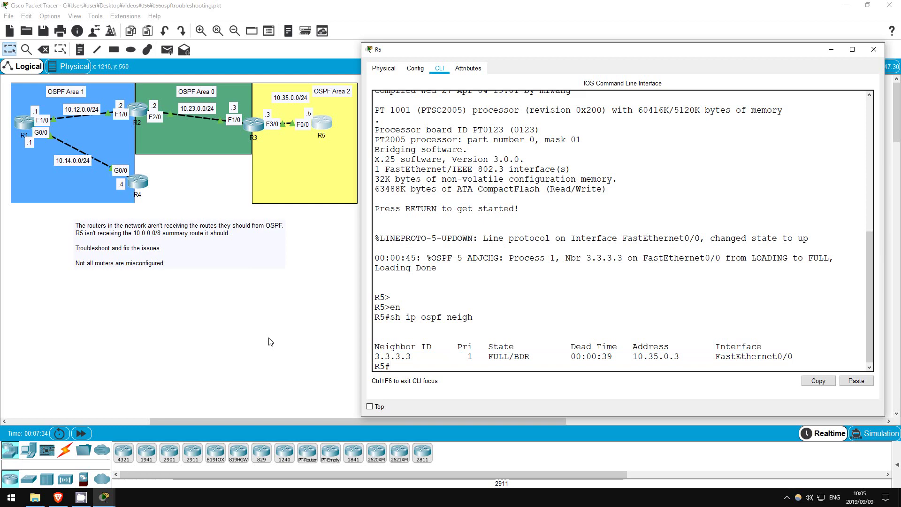
Show R5's routes: separate inter-area 10.12.0.0, 10.14.0.0, 10.23.0.0, no summary; then switch to R3
{"action": "type", "text": "sh ip ro"}
{"action": "key", "text": "Return"}
{"action": "key", "text": "space"}
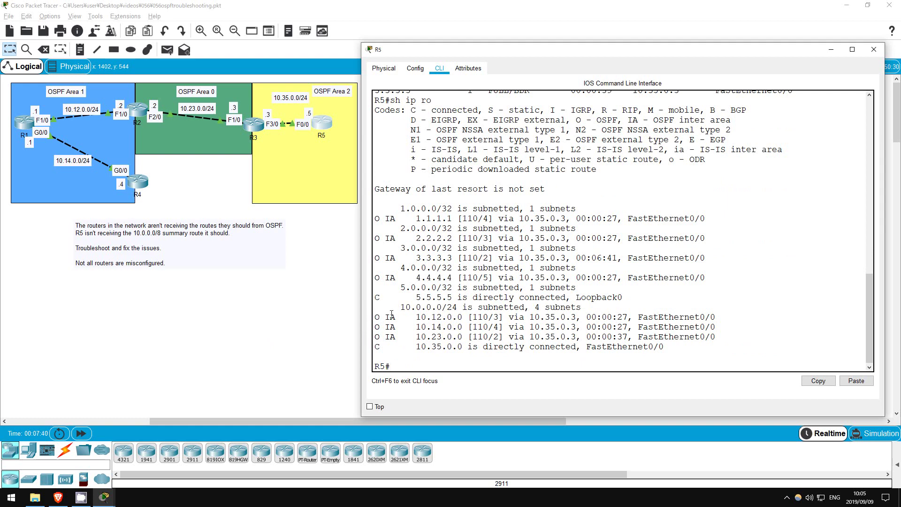
{"action": "left_click_drag", "start_coordinate": [376, 313], "coordinate": [754, 339]}
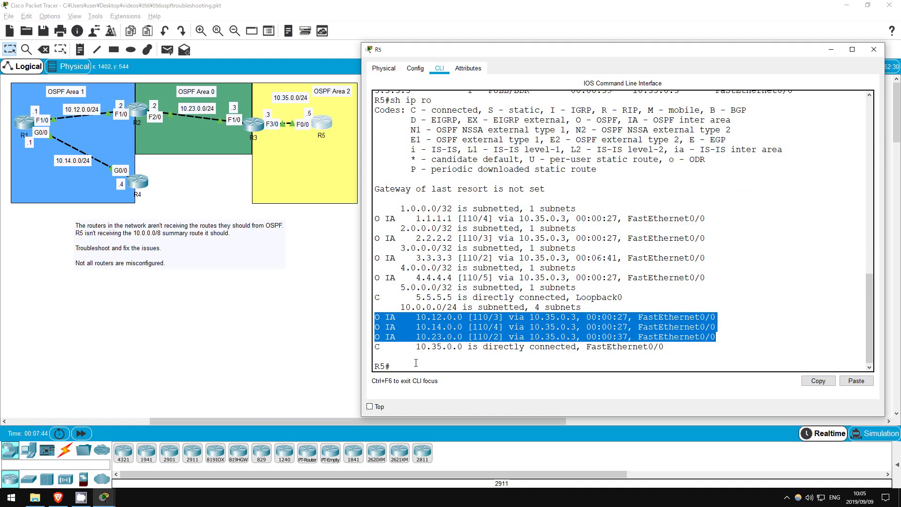
{"action": "left_click", "coordinate": [408, 369]}
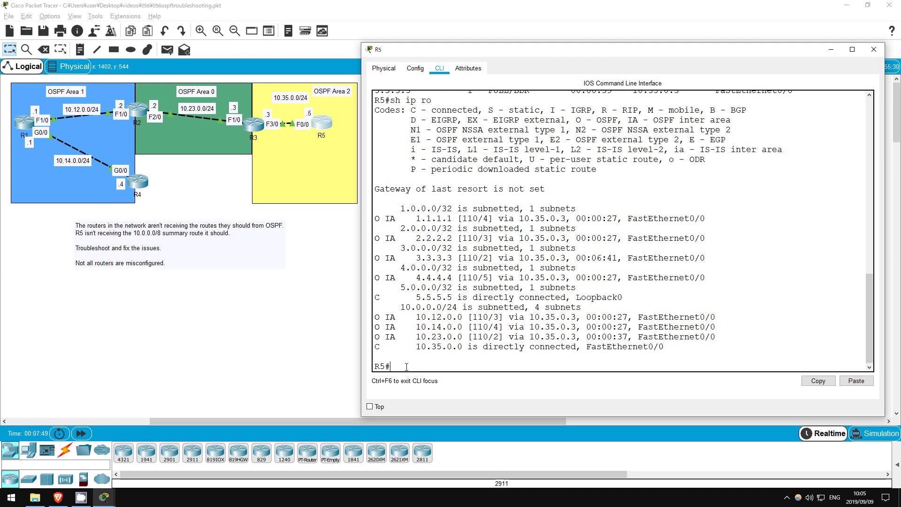
{"action": "left_click", "coordinate": [258, 123]}
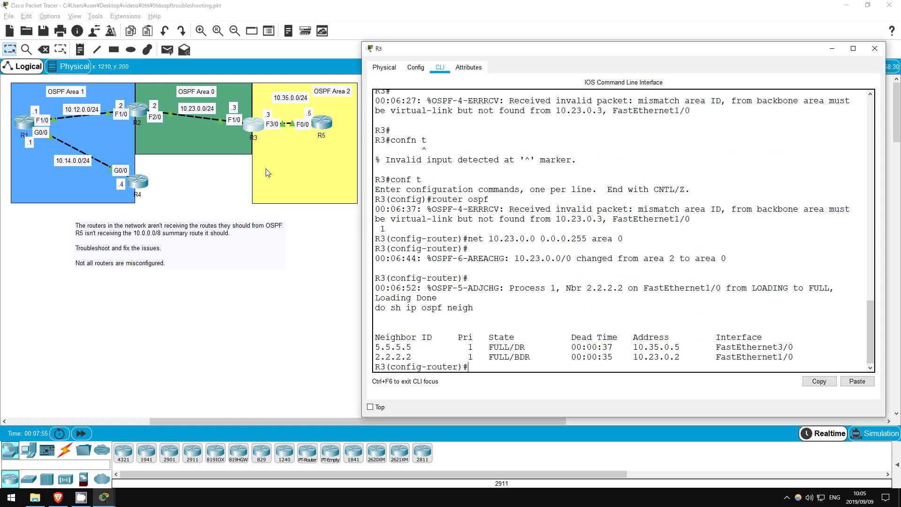
Page through R3's 'do sh run' output to find the 'area 2 range 10.0.0.0 255.0.0.0' line
{"action": "type", "text": "do sh run"}
{"action": "key", "text": "Return"}
{"action": "key", "text": "space"}
{"action": "key", "text": "space"}
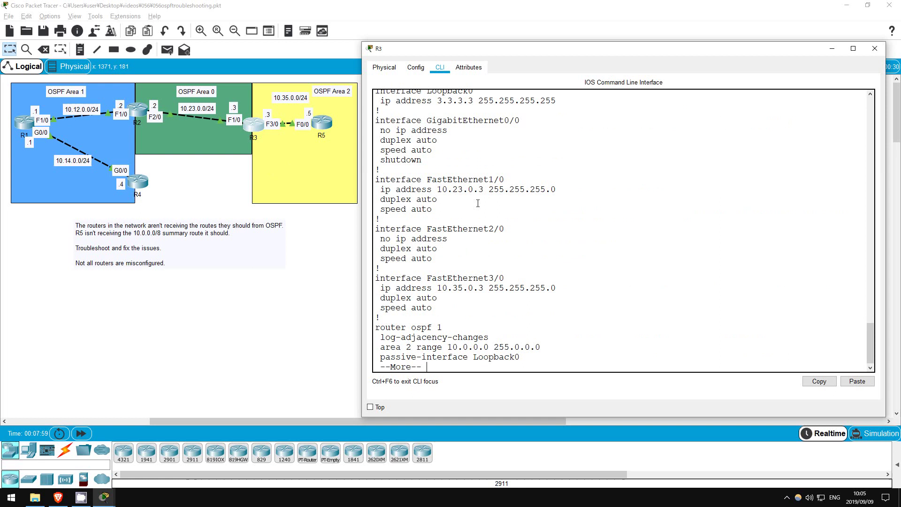
{"action": "key", "text": "Return"}
{"action": "key", "text": "Return"}
{"action": "key", "text": "Return"}
{"action": "key", "text": "Return"}
{"action": "key", "text": "Return"}
{"action": "key", "text": "Return"}
{"action": "key", "text": "Return"}
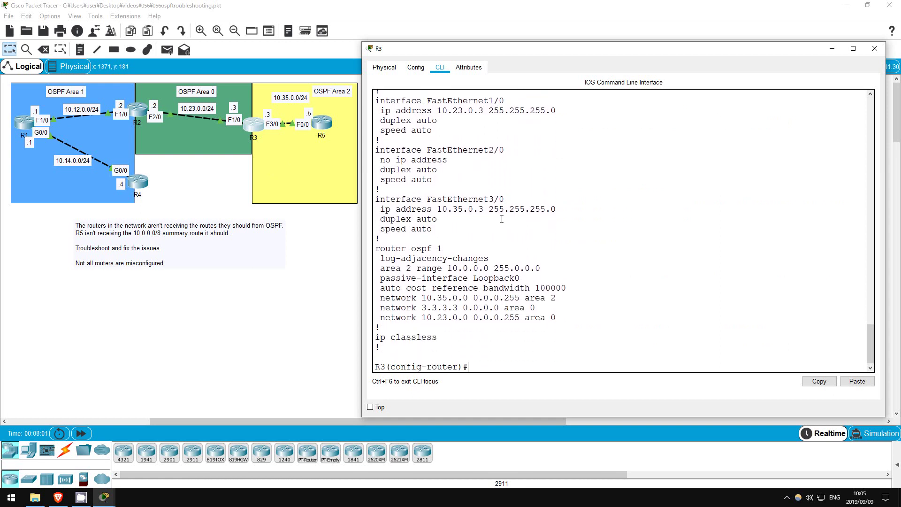
{"action": "left_click_drag", "start_coordinate": [381, 268], "coordinate": [549, 266]}
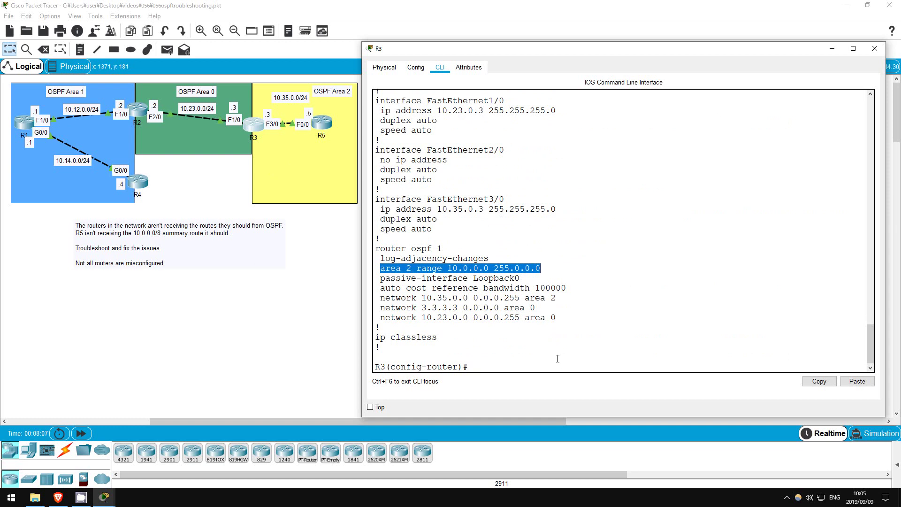
{"action": "left_click", "coordinate": [530, 365]}
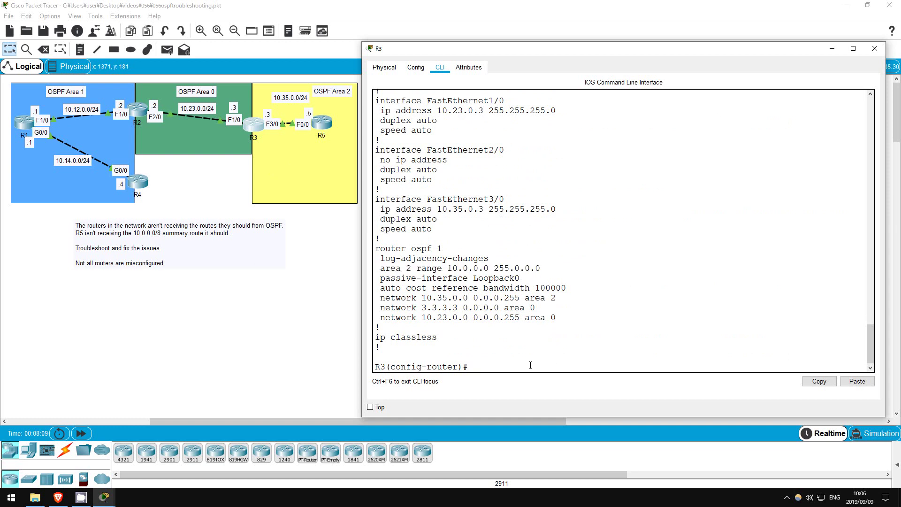
{"action": "double_click", "coordinate": [409, 268]}
{"action": "left_click", "coordinate": [421, 251]}
{"action": "left_click_drag", "start_coordinate": [380, 268], "coordinate": [541, 268]}
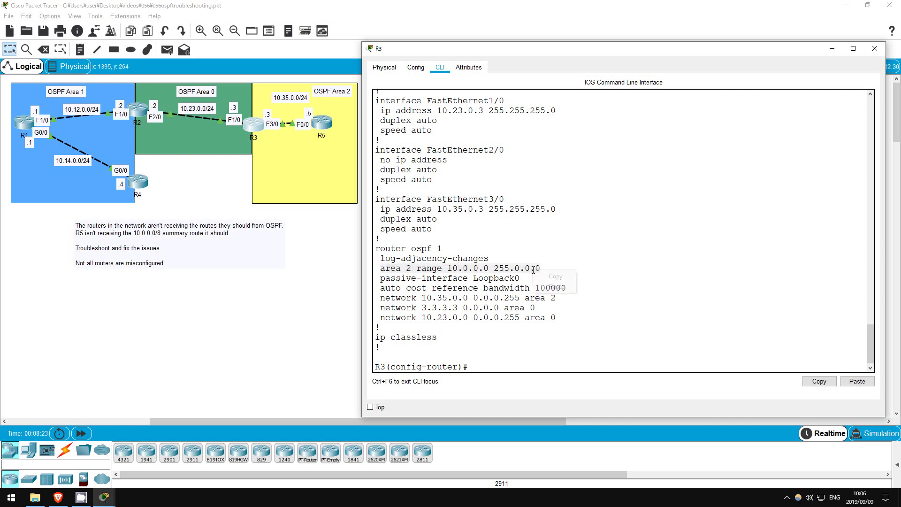
Remove the summary by pasting the 'area 2 range' line with a 'no' prefix
{"action": "right_click", "coordinate": [532, 268]}
{"action": "left_click", "coordinate": [552, 274]}
{"action": "left_click", "coordinate": [477, 366]}
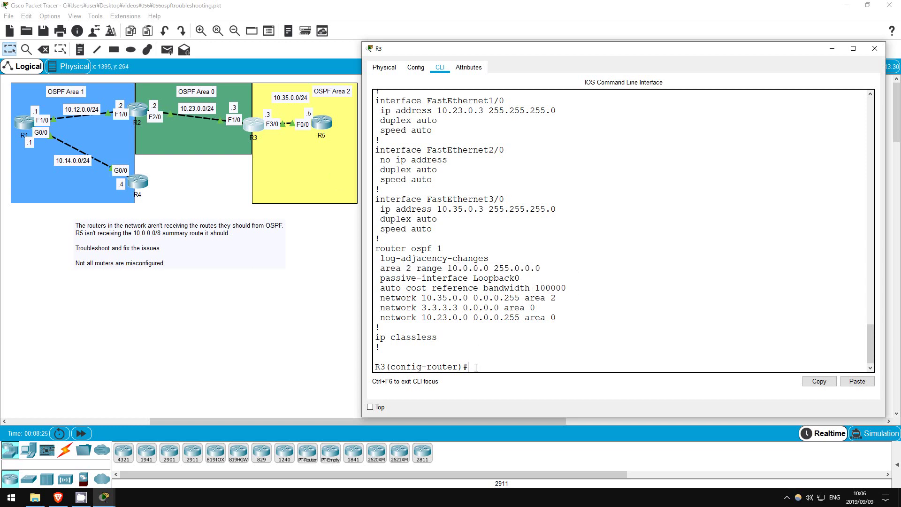
{"action": "right_click", "coordinate": [477, 367]}
{"action": "left_click", "coordinate": [499, 384]}
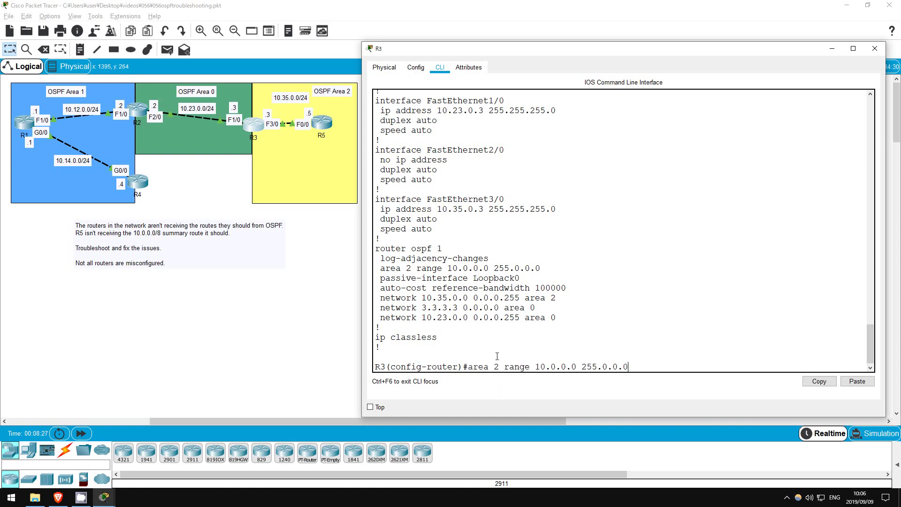
{"action": "type", "text": "no"}
{"action": "key", "text": "Return"}
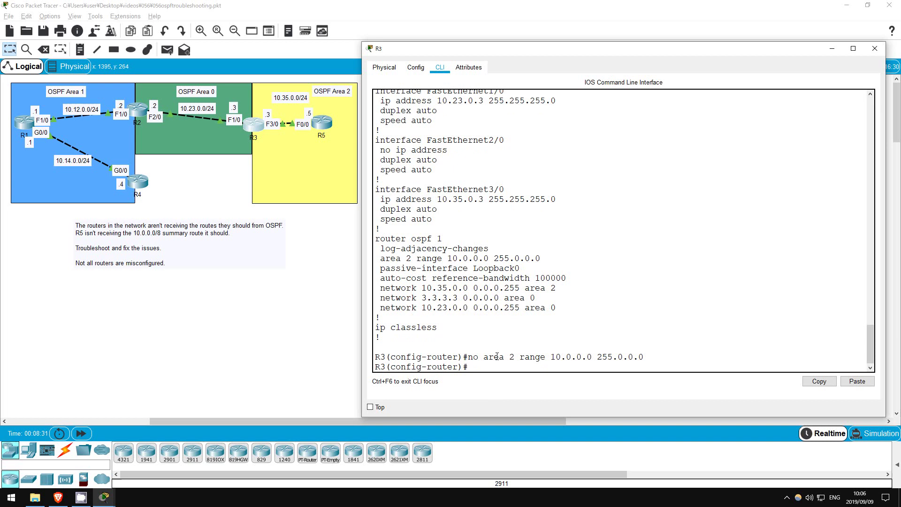
Configure the summary 'area 0 range 10.0.0.0 255.0.0.0' on R3
{"action": "type", "text": "area 0 range 10.0.0.0 255.0.0.0"}
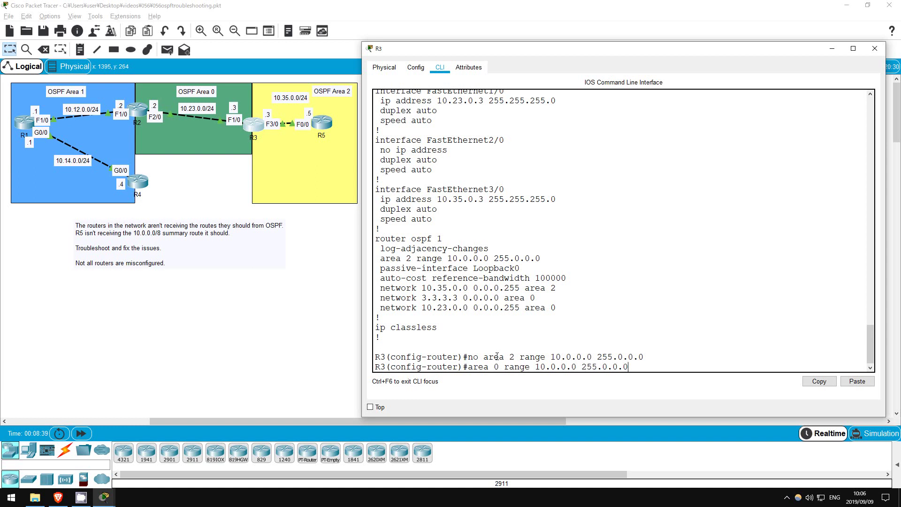
{"action": "key", "text": "Return"}
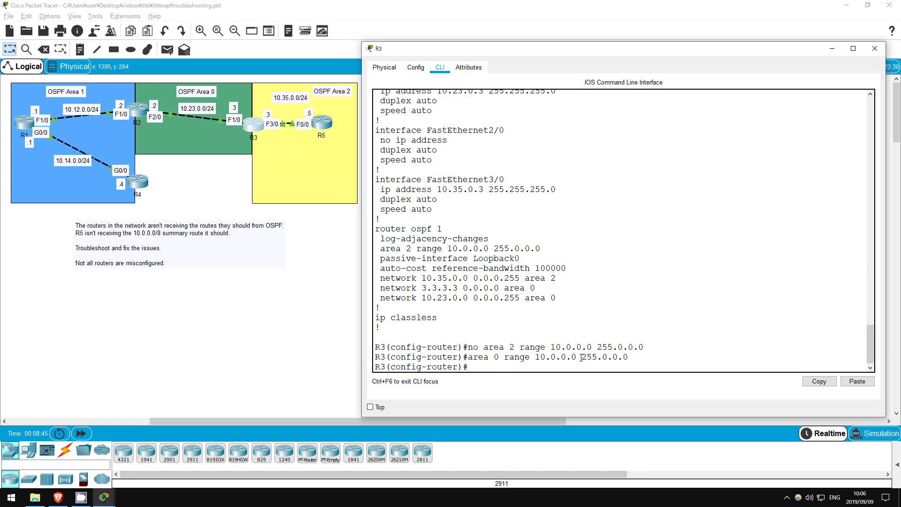
{"action": "left_click_drag", "start_coordinate": [581, 357], "coordinate": [629, 358]}
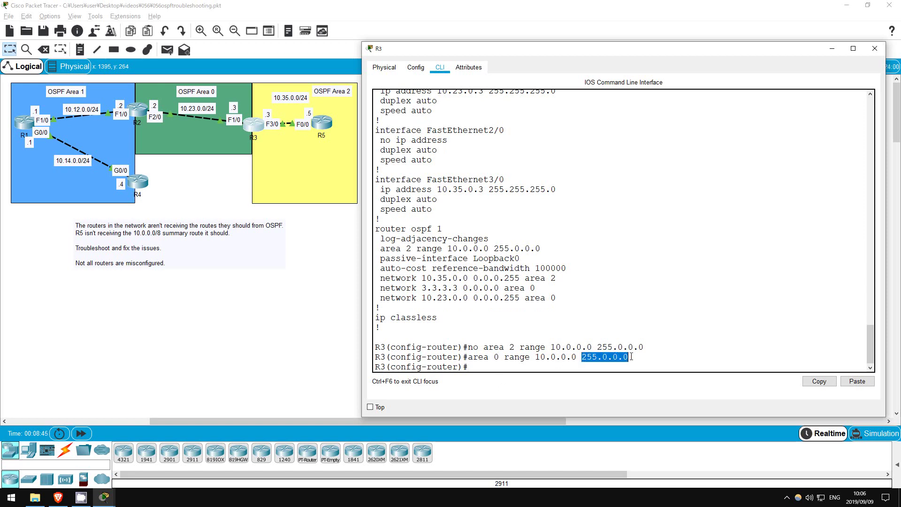
{"action": "left_click", "coordinate": [491, 364]}
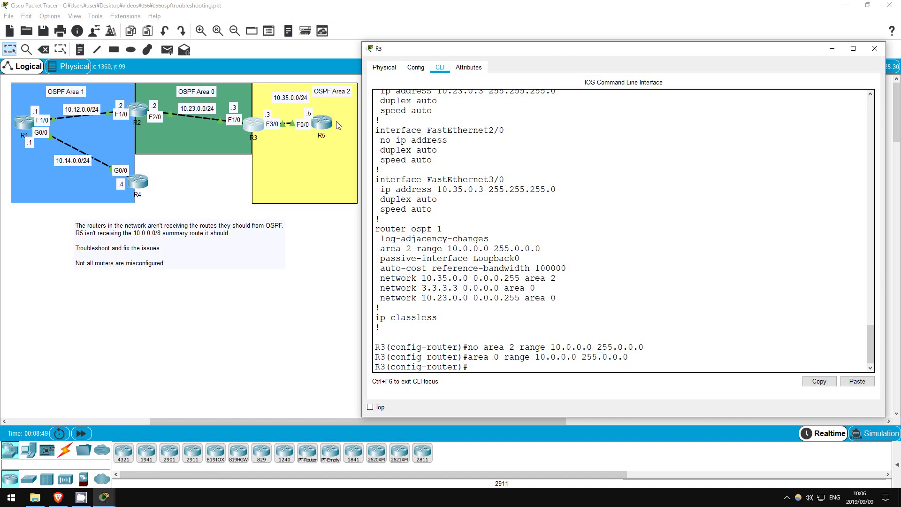
Run 'sh ip ro' on R5 and verify the O IA 10.0.0.0/8 route via 10.35.0.3
{"action": "left_click", "coordinate": [323, 123]}
{"action": "type", "text": "sh ip"}
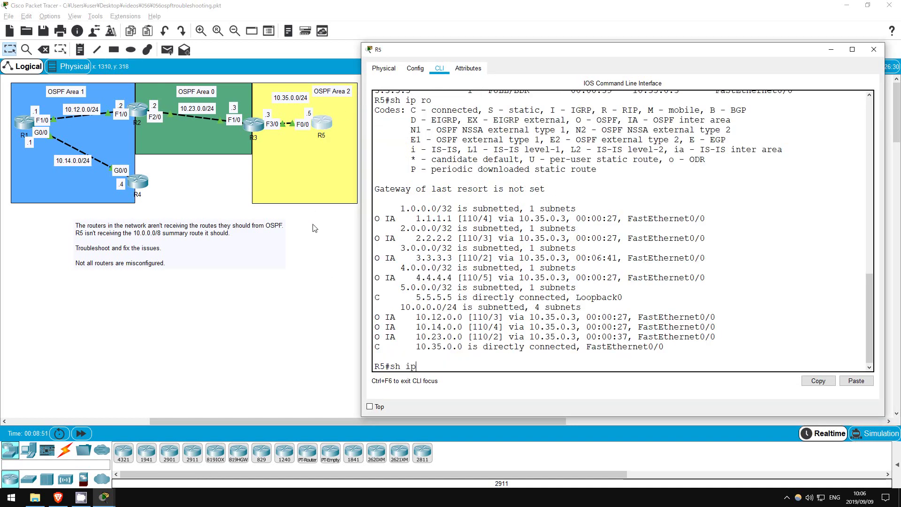
{"action": "type", "text": " ro"}
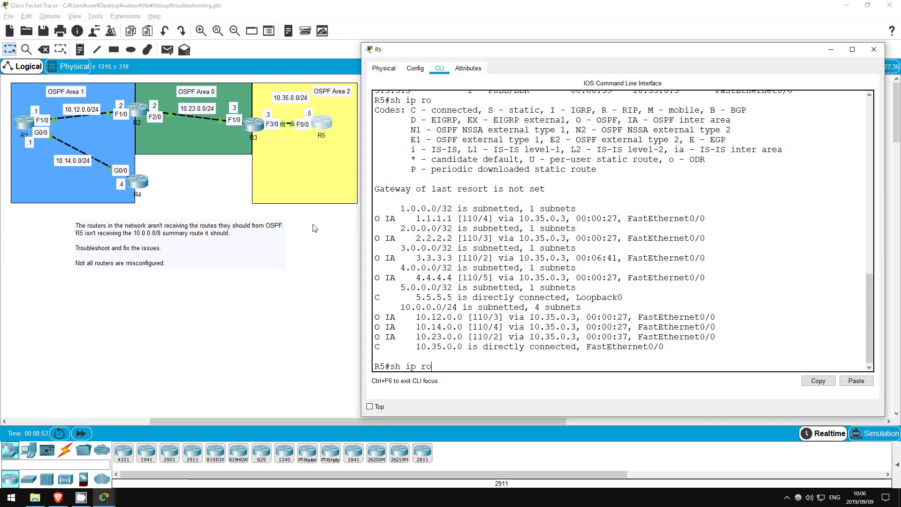
{"action": "key", "text": "Return"}
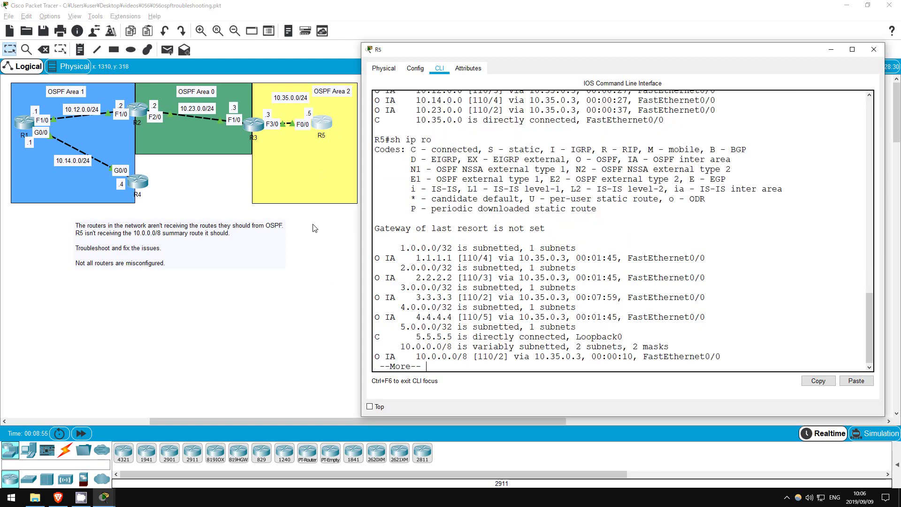
{"action": "key", "text": "space"}
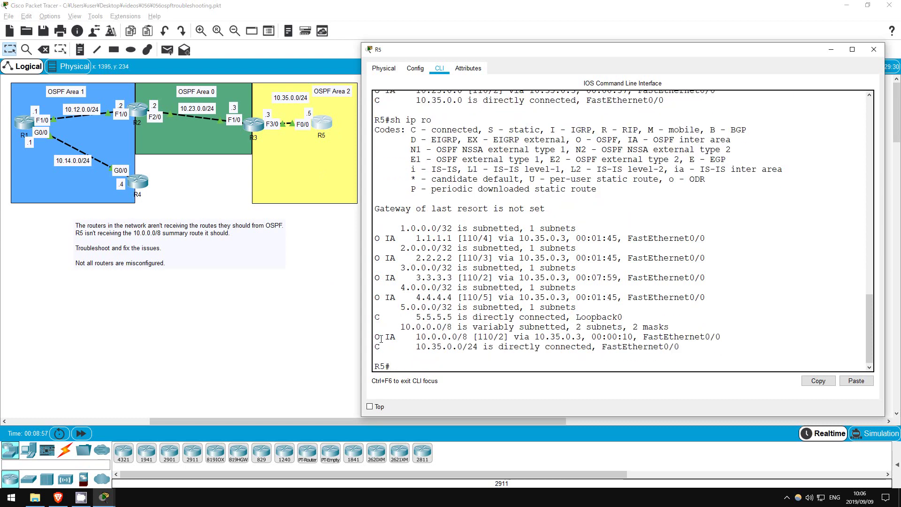
{"action": "left_click_drag", "start_coordinate": [375, 337], "coordinate": [722, 336]}
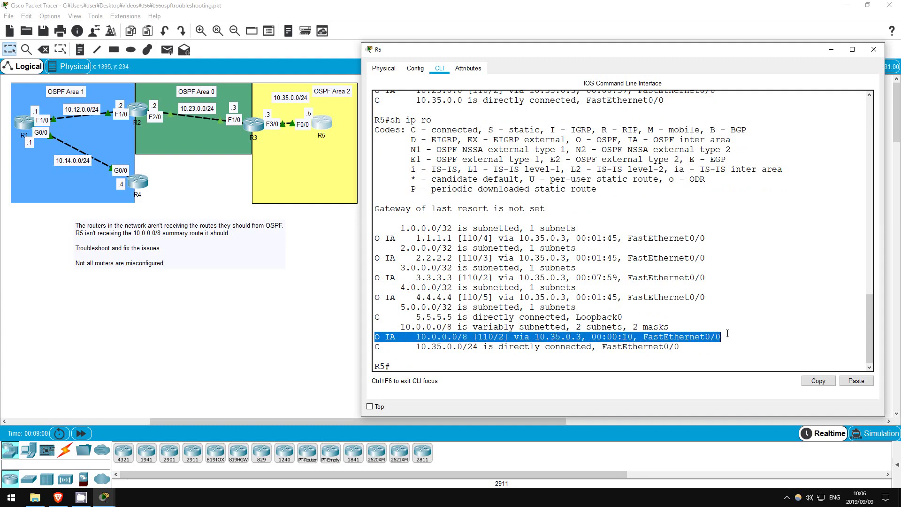
{"action": "left_click", "coordinate": [398, 369]}
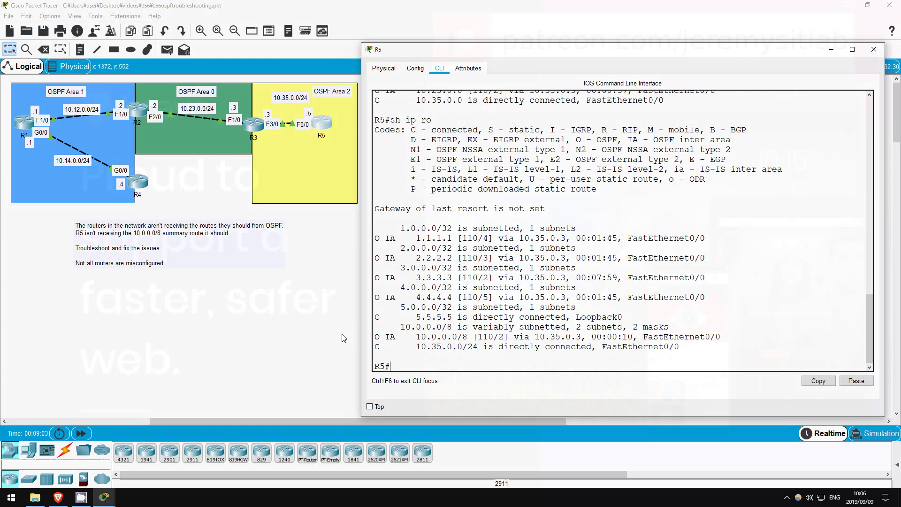